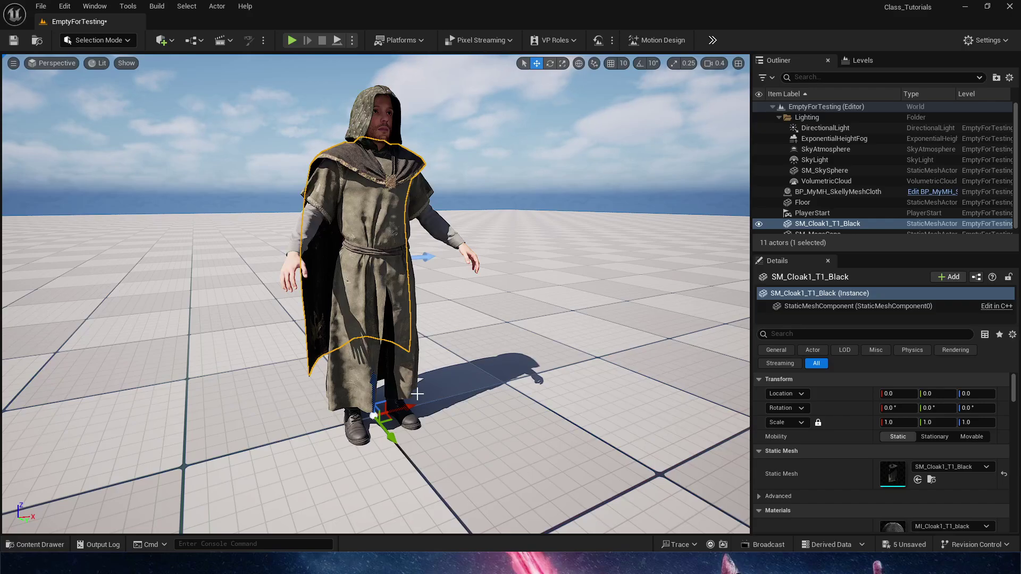
- Try shifting the cloak along the Y axis to cover the tunic's clipping, and reset its location to the default
right_drag(550, 377, 537, 309)
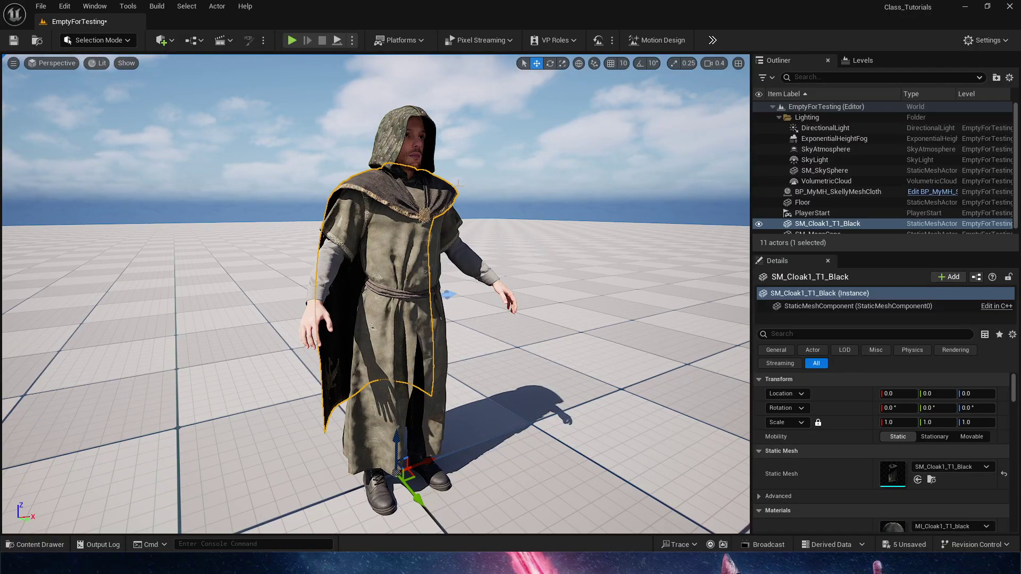
alt+drag(319, 184, 334, 211)
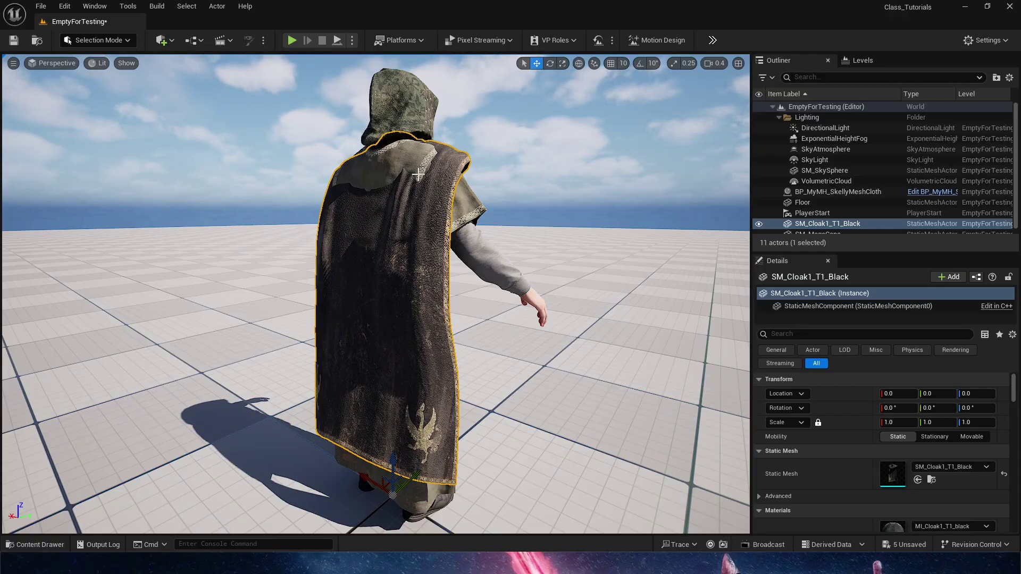
alt+drag(450, 318, 559, 335)
middle_drag(340, 334, 340, 377)
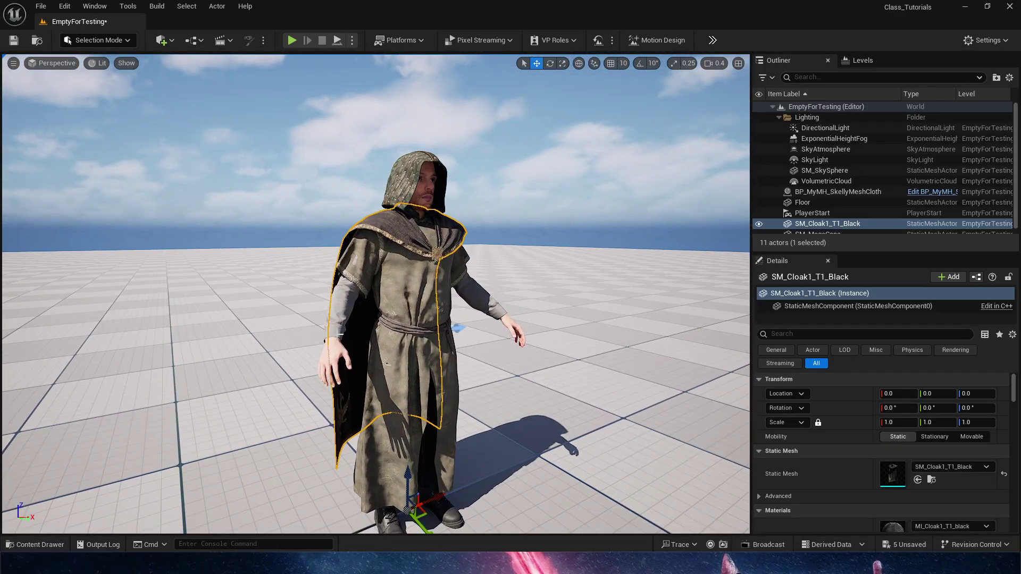
alt+drag(473, 272, 481, 237)
alt+drag(325, 215, 424, 487)
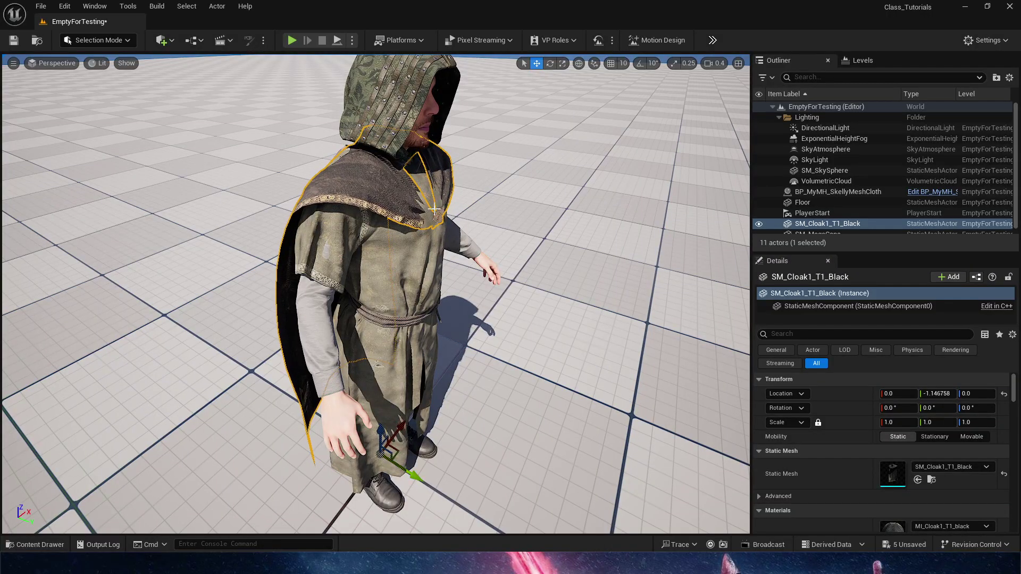
alt+drag(435, 209, 411, 194)
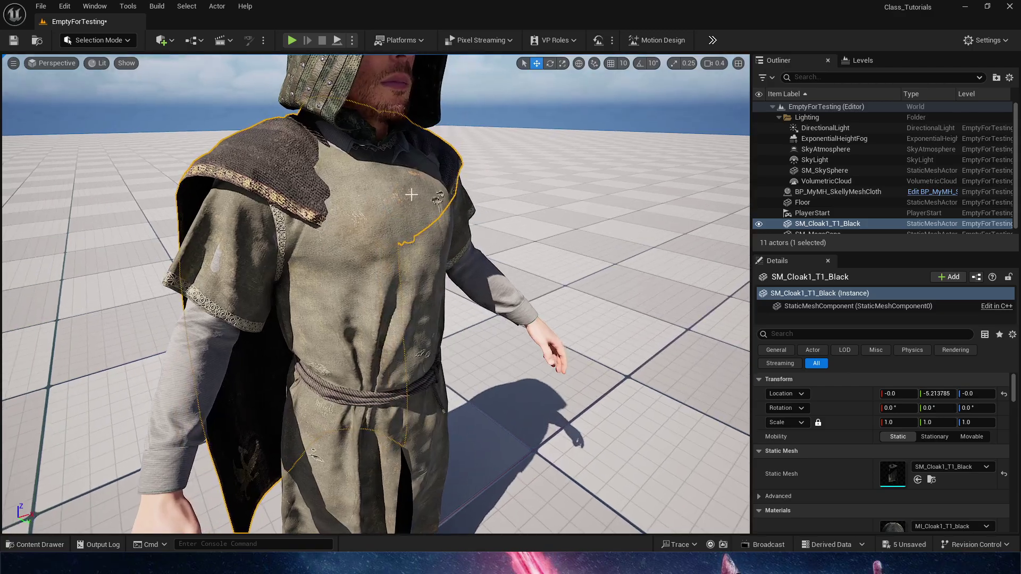
alt+drag(337, 234, 479, 239)
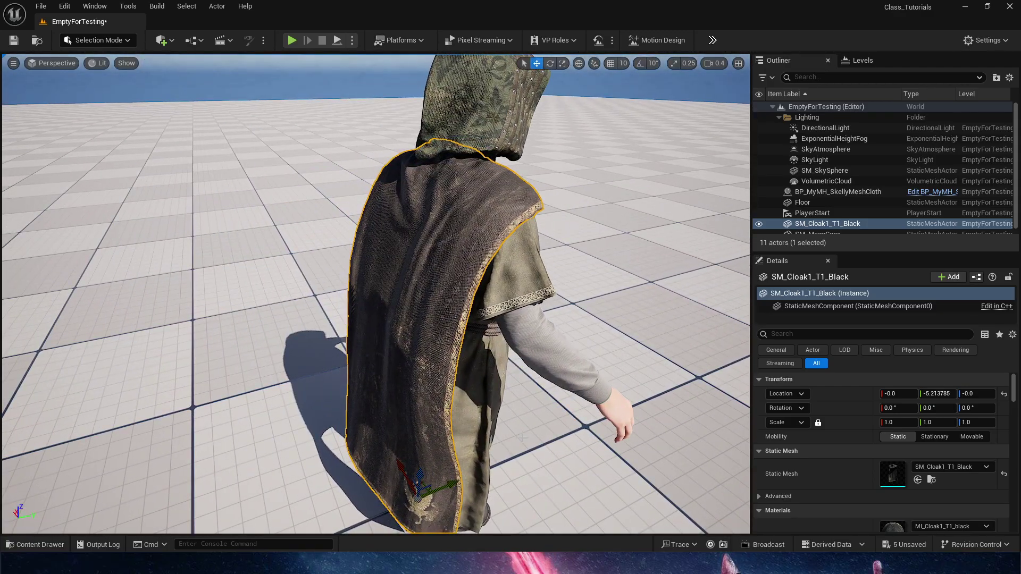
key(ctrl+z)
alt+drag(691, 404, 530, 461)
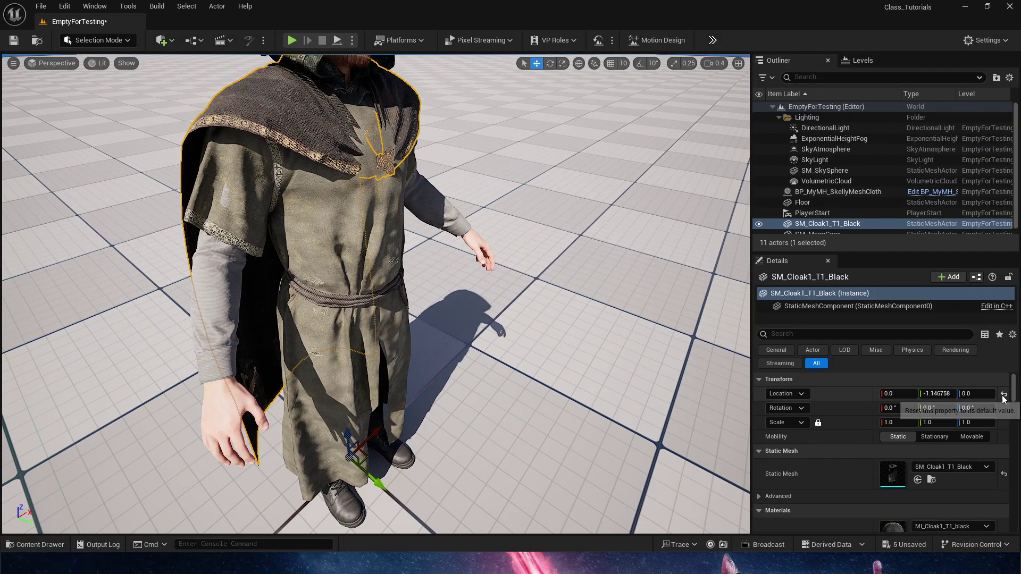
click(1003, 393)
- Start a Vertex Sculpt on the cloak in Modeling Mode, keeping the Move brush with smooth falloff
alt+drag(445, 259, 601, 265)
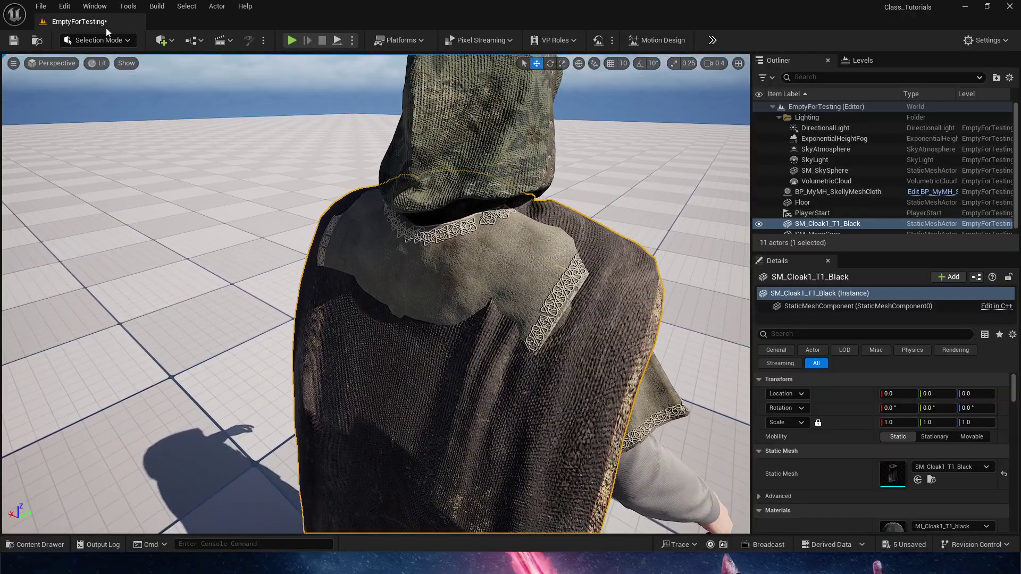
click(99, 40)
click(109, 107)
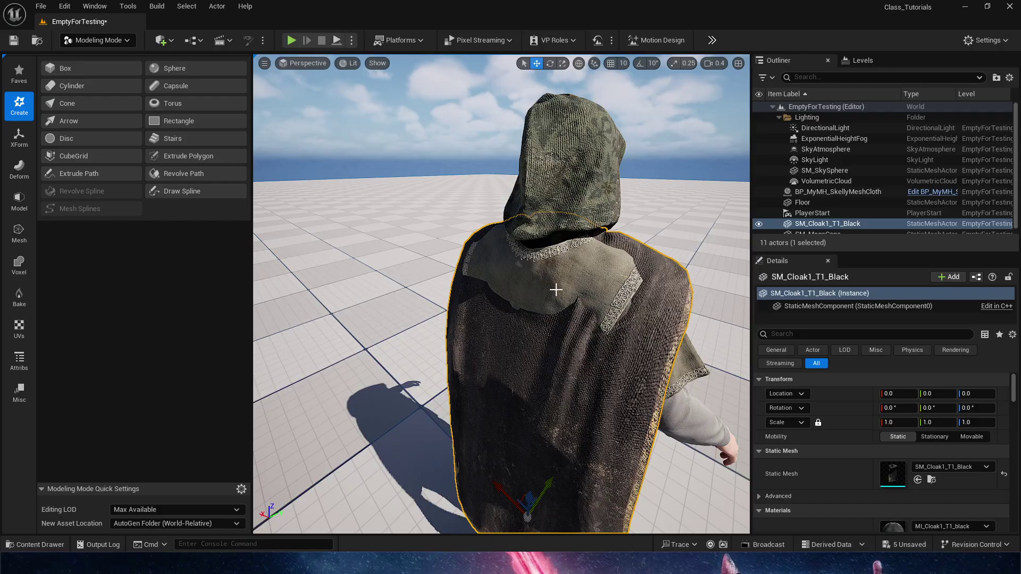
click(20, 168)
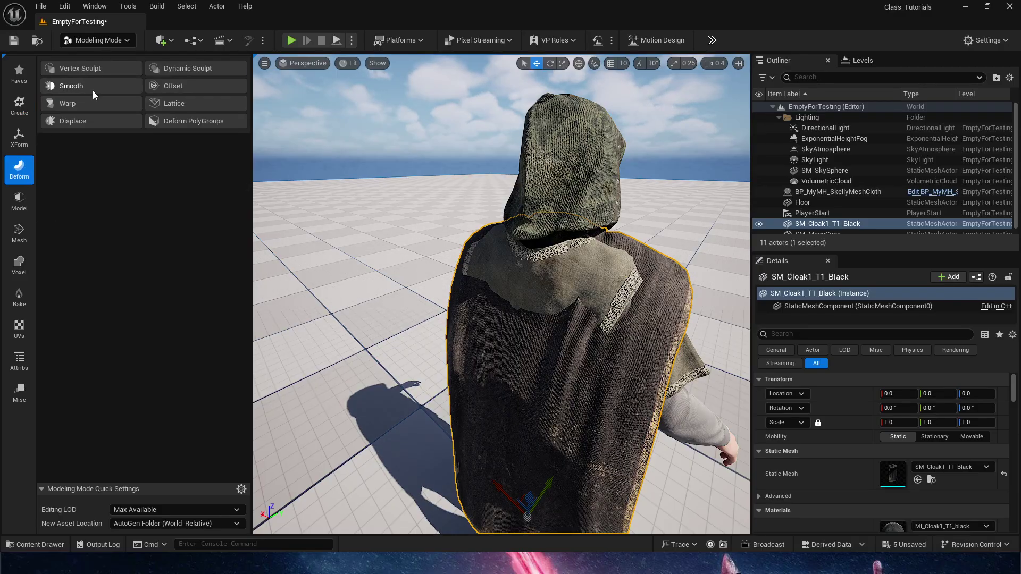
click(110, 72)
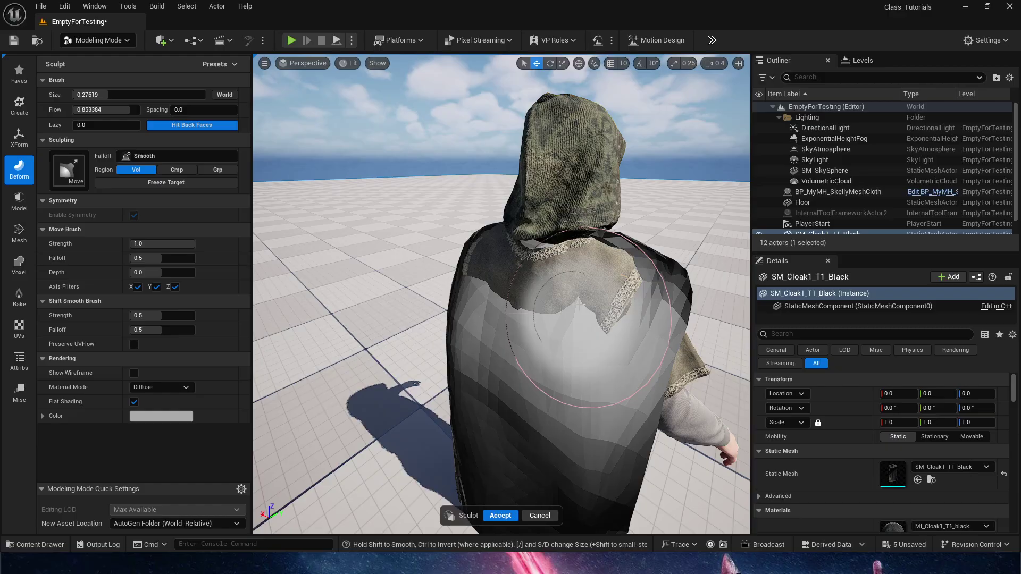
mouse_move(564, 303)
right_down()
mouse_move(519, 313)
mouse_move(478, 304)
right_up()
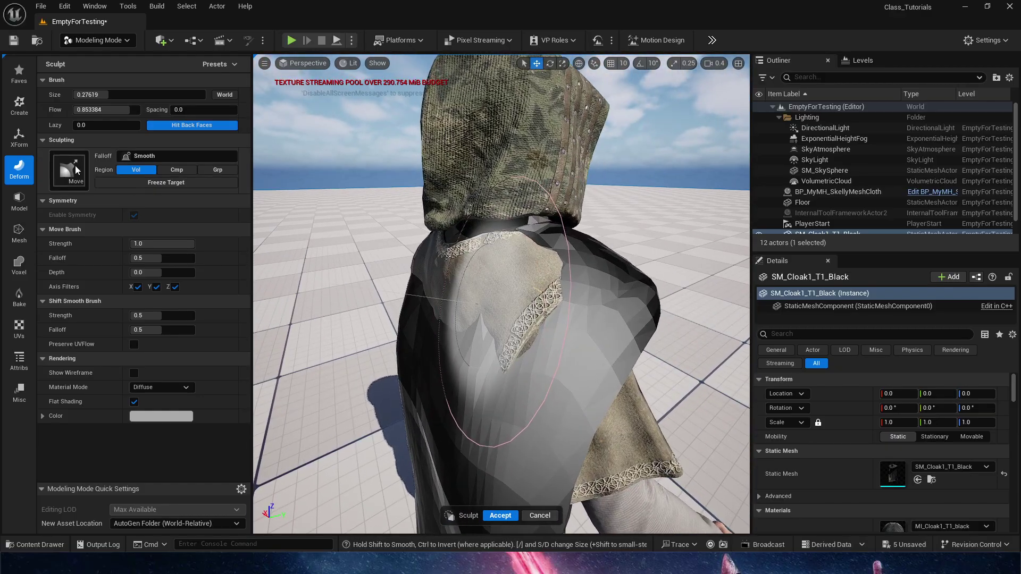
click(80, 176)
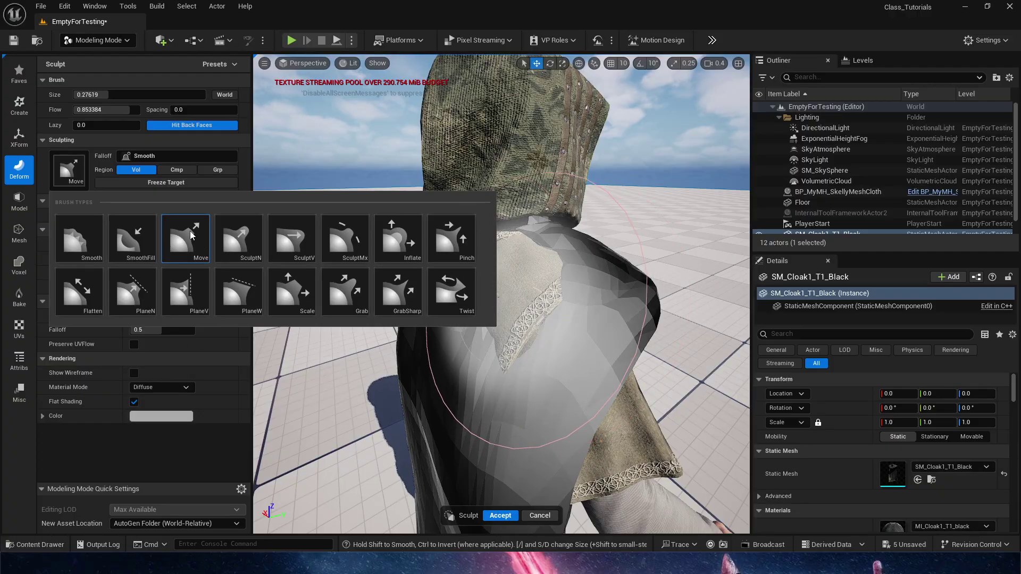
click(85, 176)
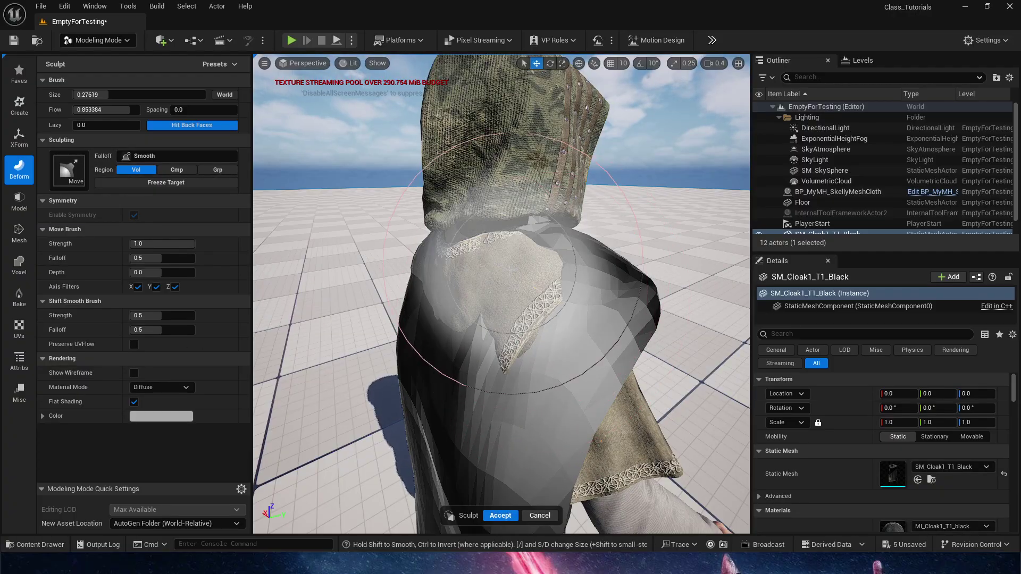
- Sculpt the cloak's upper back, neckline and shoulders outward until they cover the tunic, and accept the result
mouse_move(505, 269)
alt+mouse_down()
mouse_move(463, 247)
mouse_move(458, 290)
mouse_move(712, 300)
alt+mouse_up()
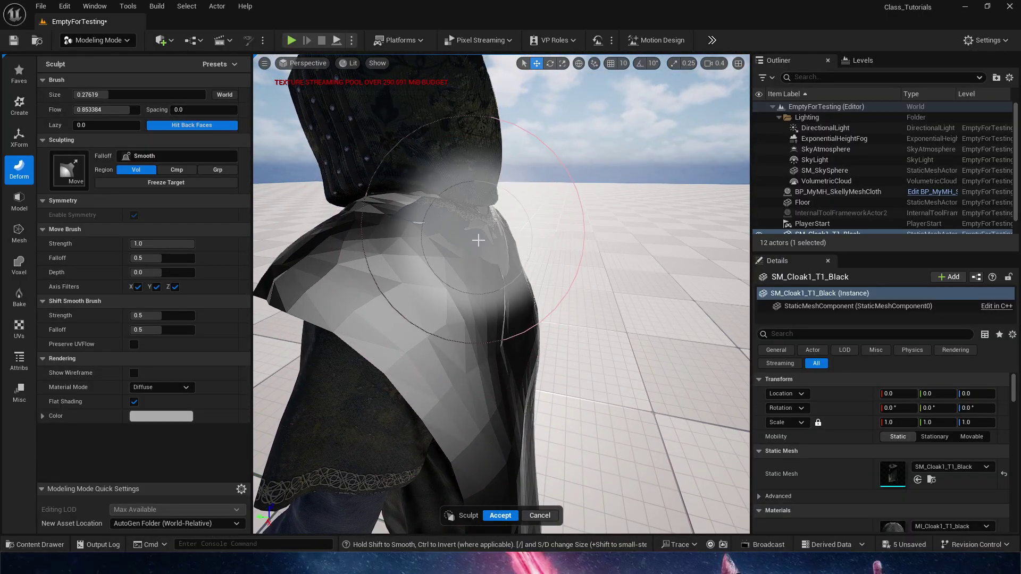
alt+drag(478, 240, 496, 257)
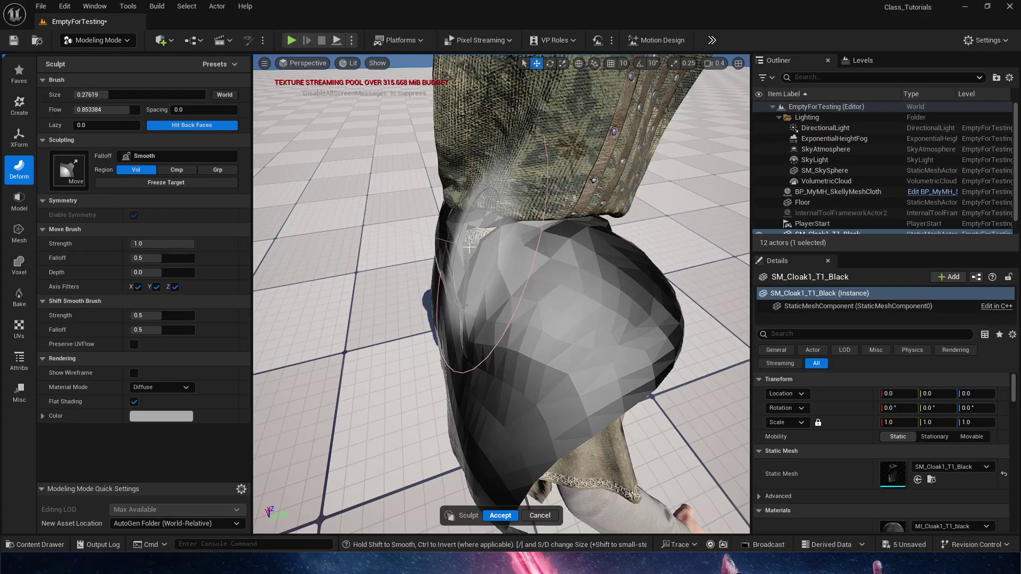
alt+drag(486, 257, 466, 370)
scroll(504, 283, up, 5)
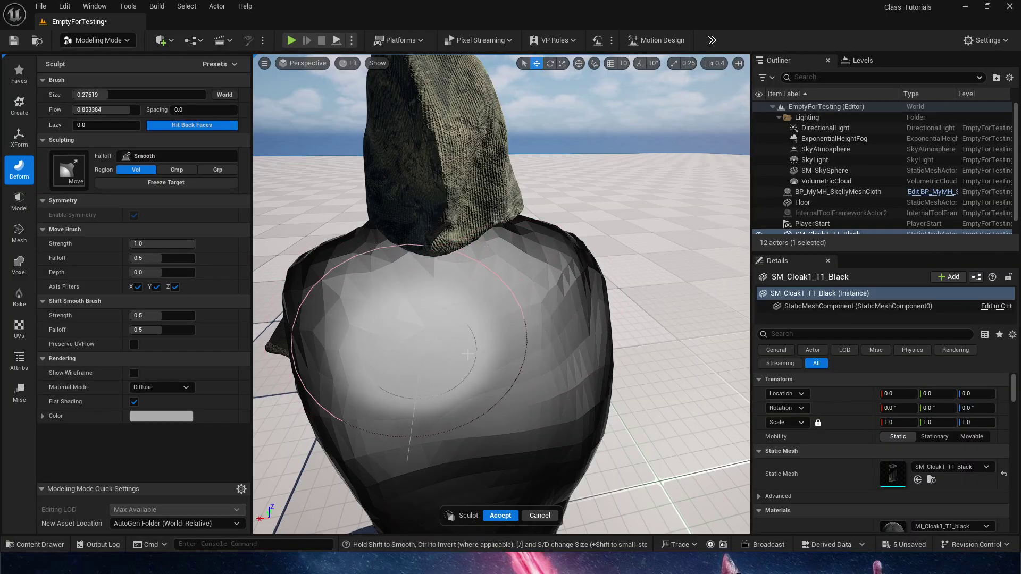
alt+drag(468, 354, 482, 324)
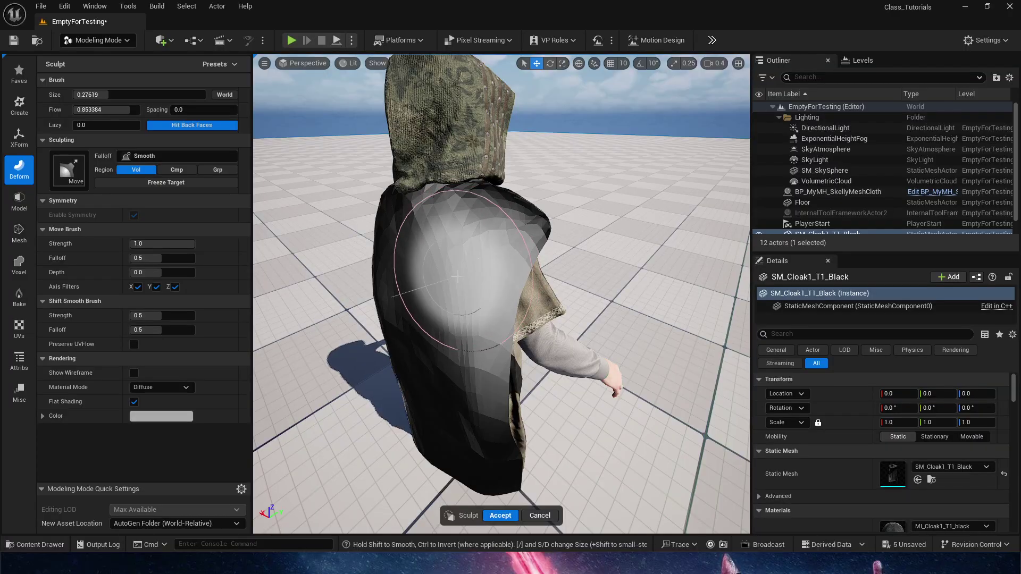
alt+drag(456, 276, 479, 422)
click(500, 515)
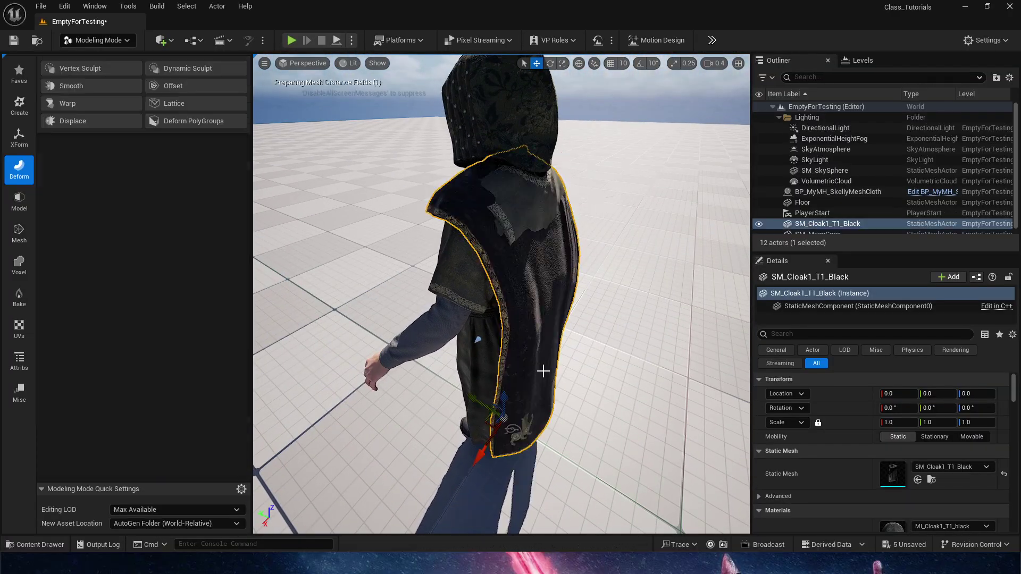
- Enable Nanite support on the SM_Cloak1_T1_Black static mesh, save the asset and close it
right_drag(544, 372, 444, 239)
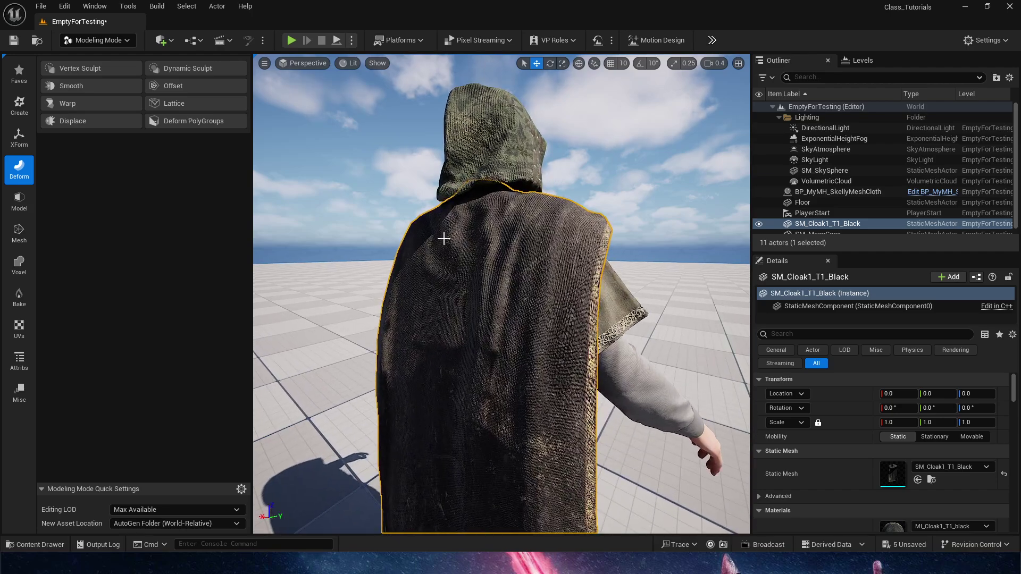
double_click(899, 482)
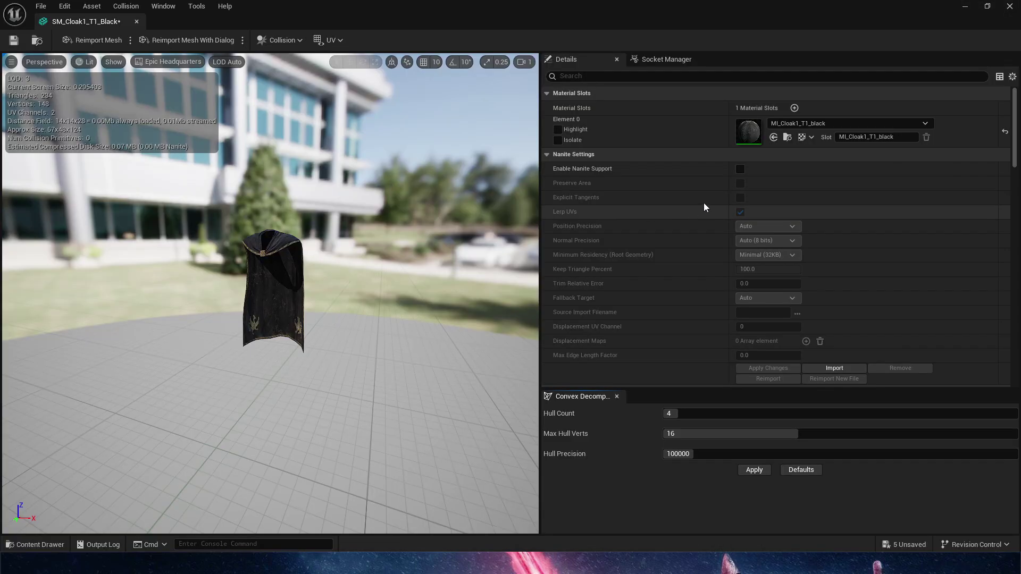
click(740, 168)
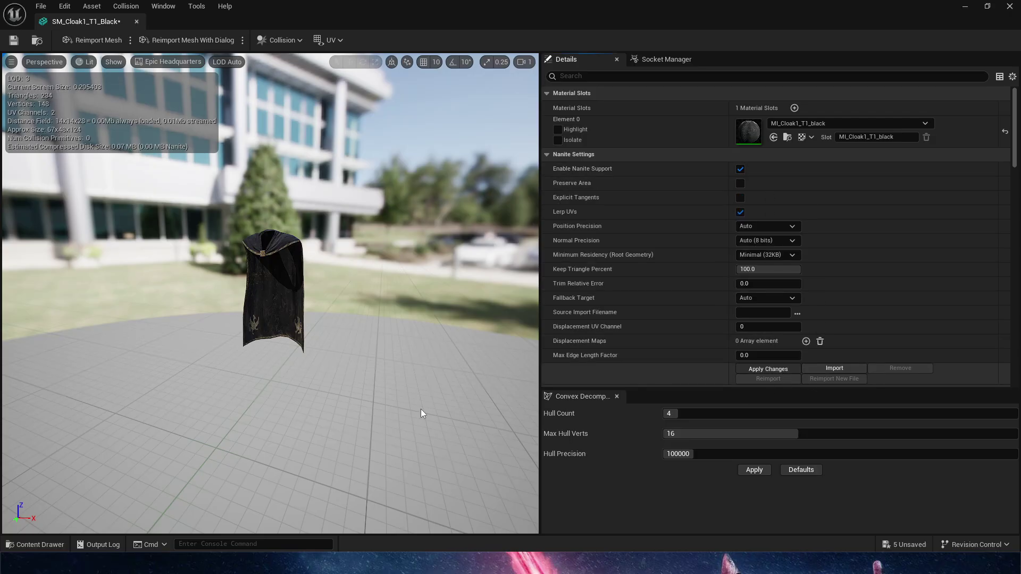
click(14, 40)
click(137, 22)
- Inspect how the sculpted cloak fits the character from the back, the sides and the front
scroll(502, 293, down, 10)
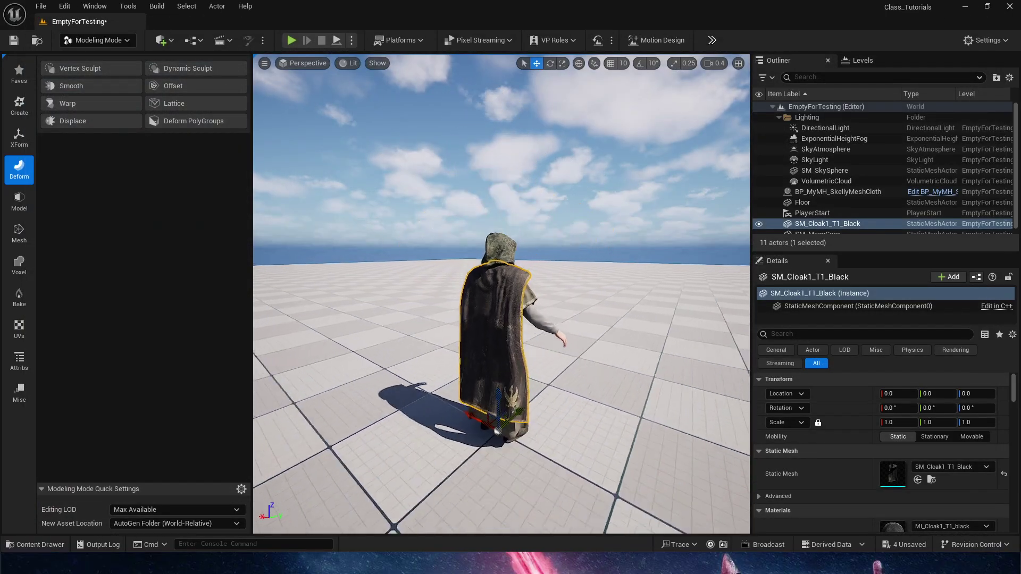
scroll(502, 294, up, 3)
key(w)
right_drag(502, 293, 351, 293)
key(d)
right_drag(528, 427, 524, 430)
right_drag(556, 343, 596, 359)
key(a)
key(d)
key(s)
alt+drag(580, 345, 608, 361)
right_drag(568, 381, 567, 376)
key(w)
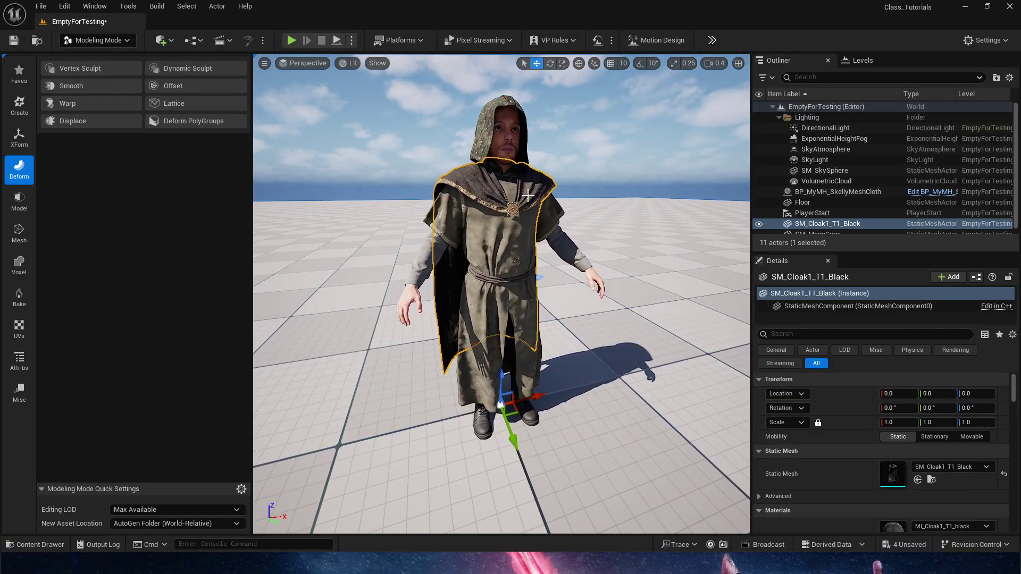
- Convert the SM_Cloak1_T1_Black static mesh to a skeletal mesh based on the existing m_med_nrw_body_mocap, and open the converted mesh
key(ctrl+space)
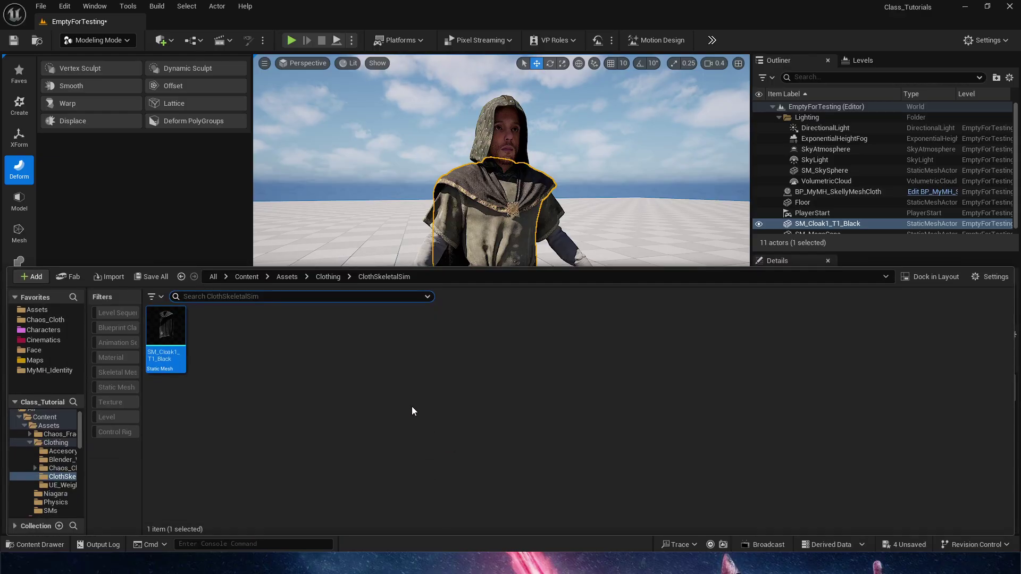
right_click(174, 338)
click(239, 178)
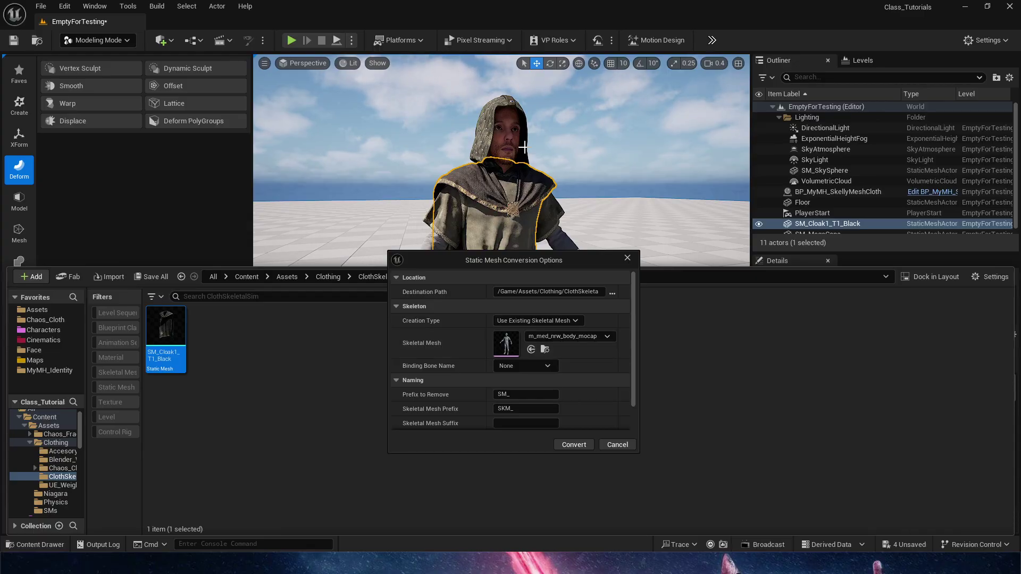
click(579, 449)
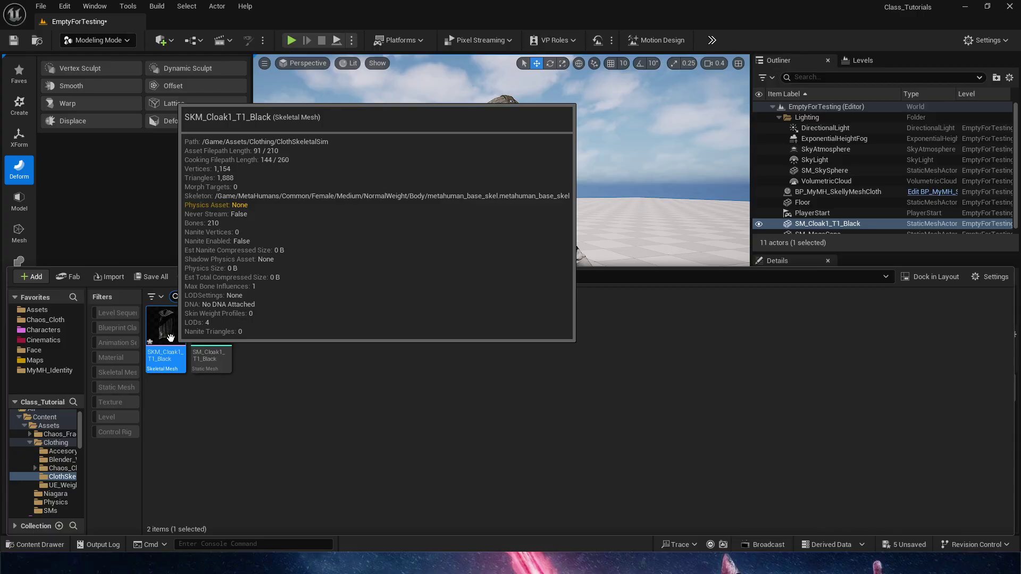
double_click(170, 338)
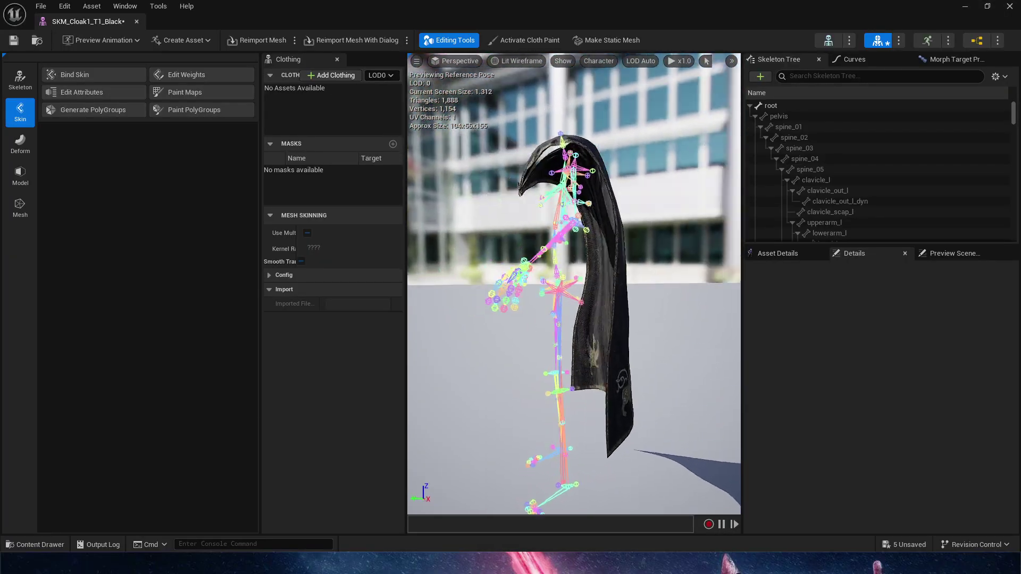
- Test the cloak's deformation by rotating the upperarm_l bone, and undo the rotation
alt+drag(632, 256, 707, 272)
click(601, 202)
alt+drag(601, 202, 646, 203)
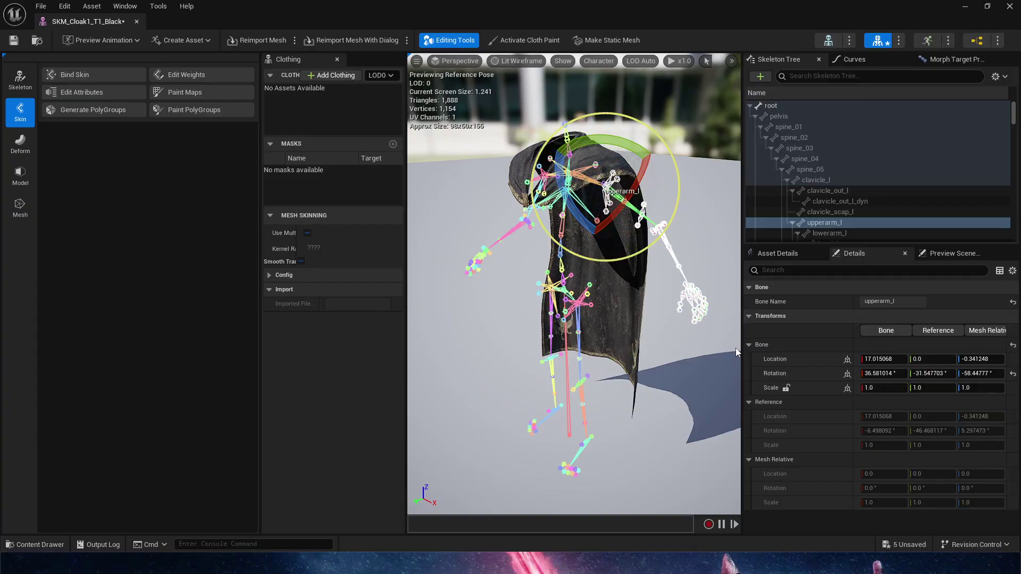
key(ctrl+z)
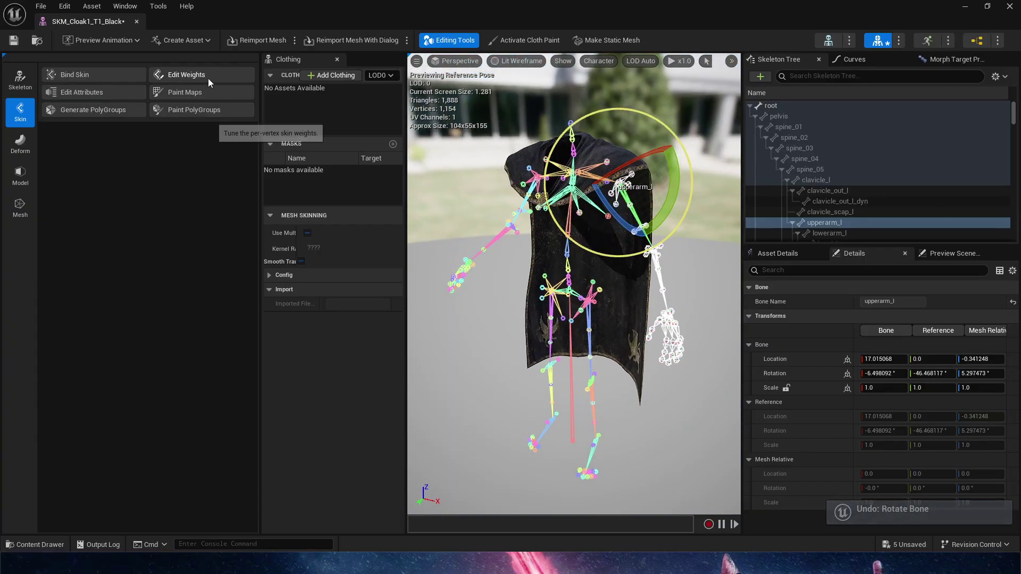
- Start editing the cloak's skin weights and choose m_med_nrw_body_mocap as the source skeletal mesh for weight transfer
click(209, 78)
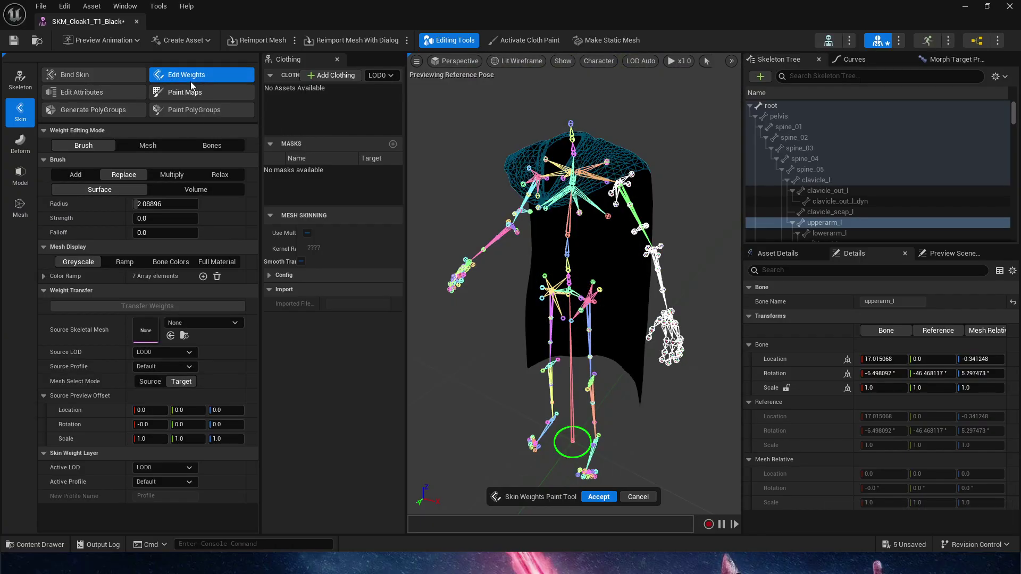
click(214, 319)
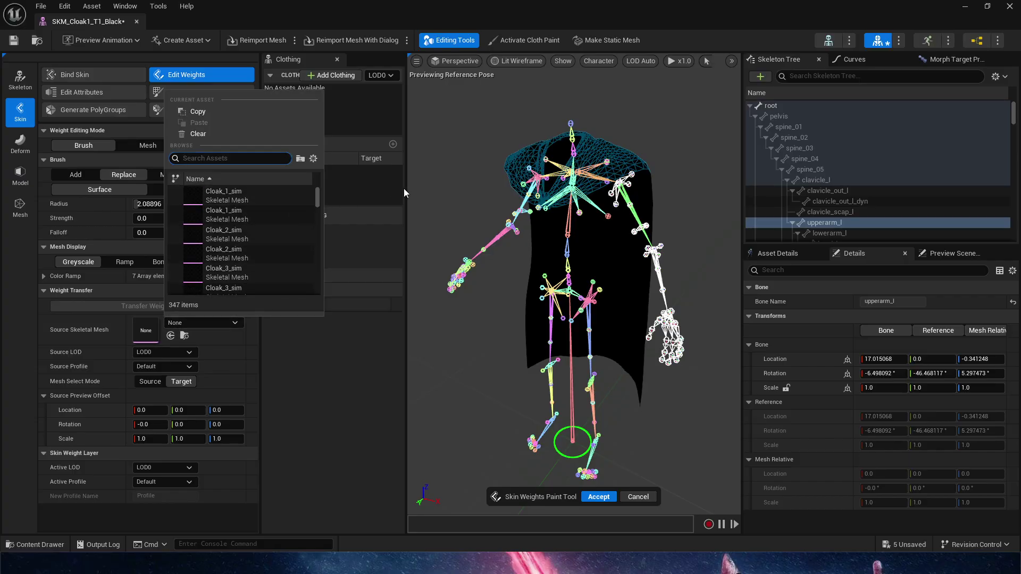
text(m_med_n)
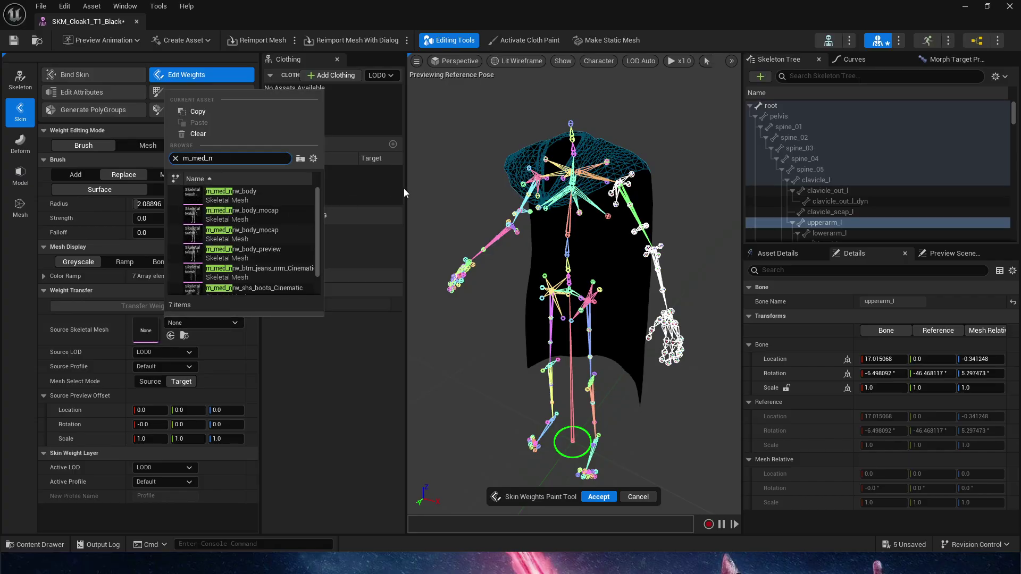
mouse_move(264, 212)
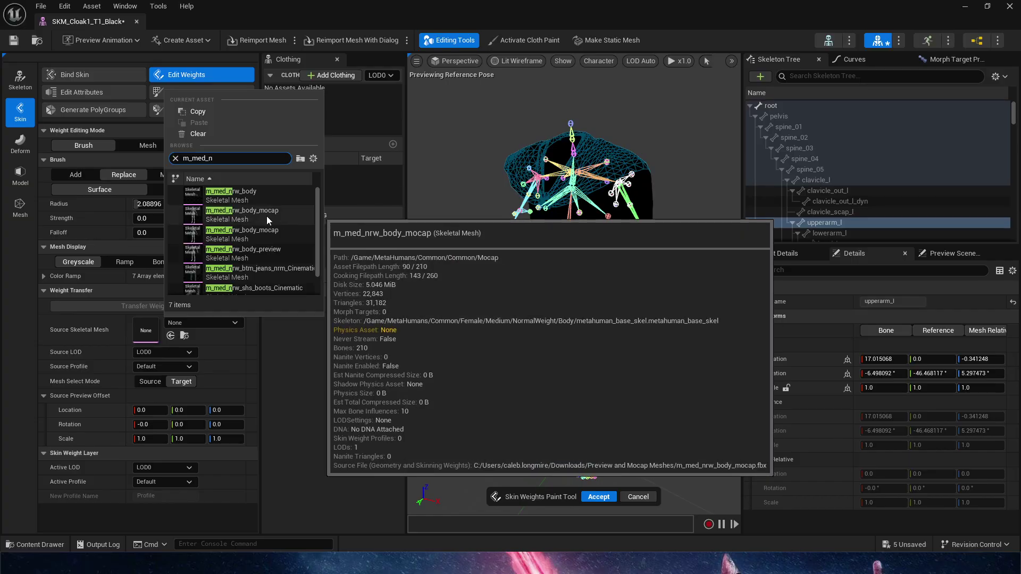
click(268, 216)
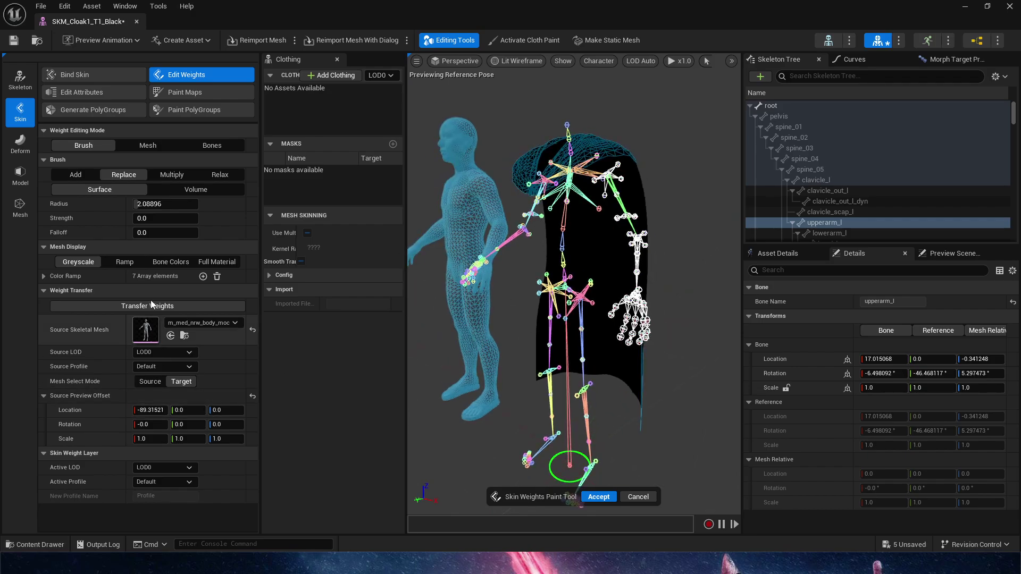
- Transfer the skin weights from the source body mesh to the cloak and accept the result
click(179, 307)
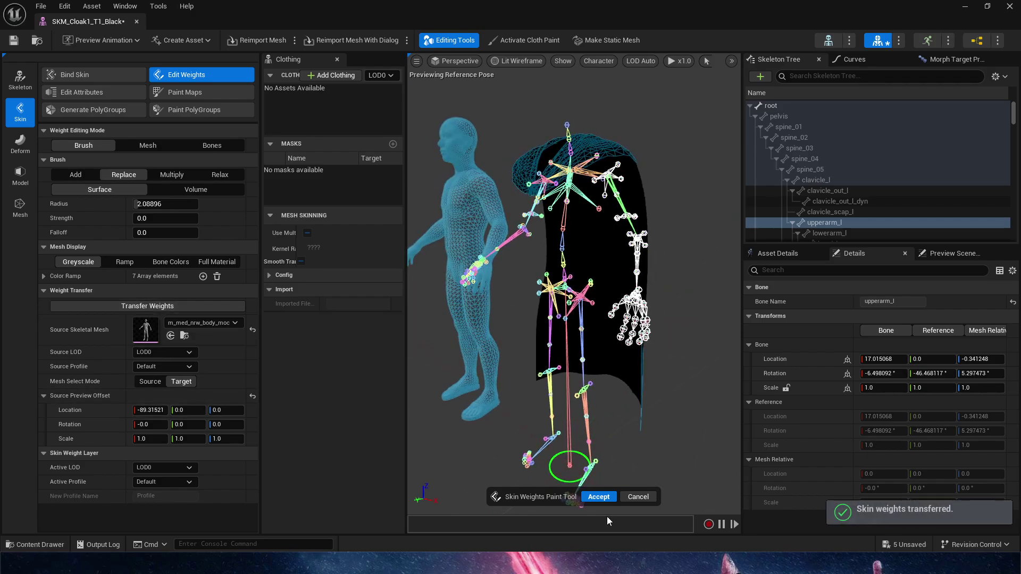
click(599, 497)
- Check the cloak's new skinning by rotating the upperarm_l bone, undo the rotation, and view the cloak from the other side
drag(620, 203, 638, 218)
key(ctrl+z)
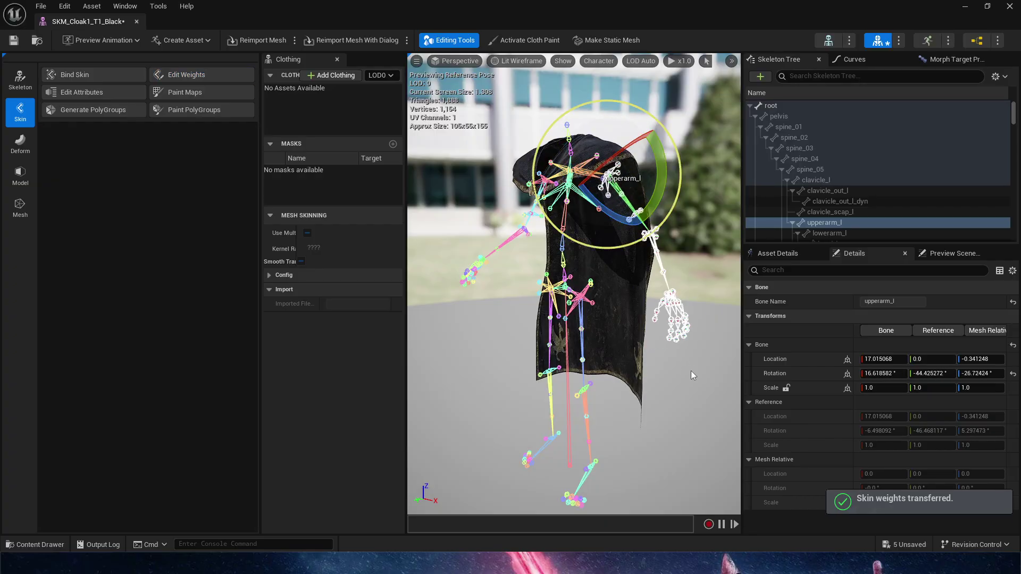
alt+drag(691, 371, 426, 369)
click(605, 331)
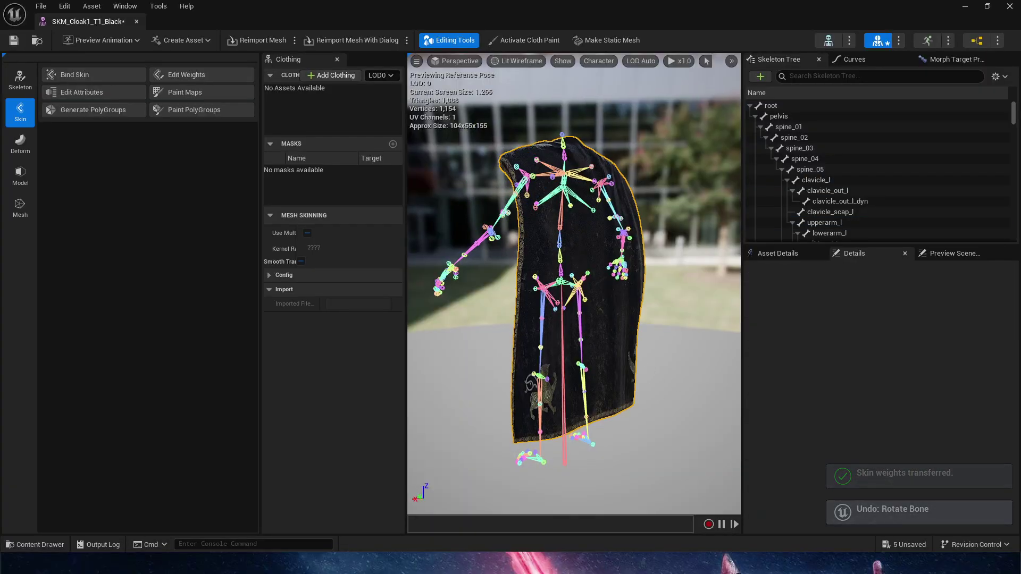
alt+drag(542, 234, 584, 224)
middle_drag(654, 365, 648, 329)
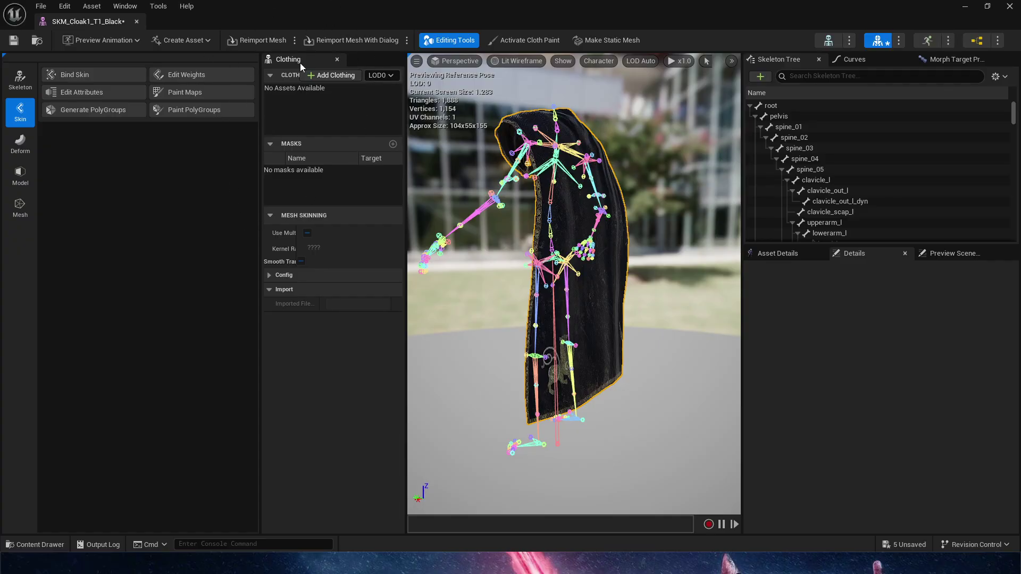
- Start creating clothing data from the cloak's section and set its asset name to SKM_Cloak_Clothing
click(121, 6)
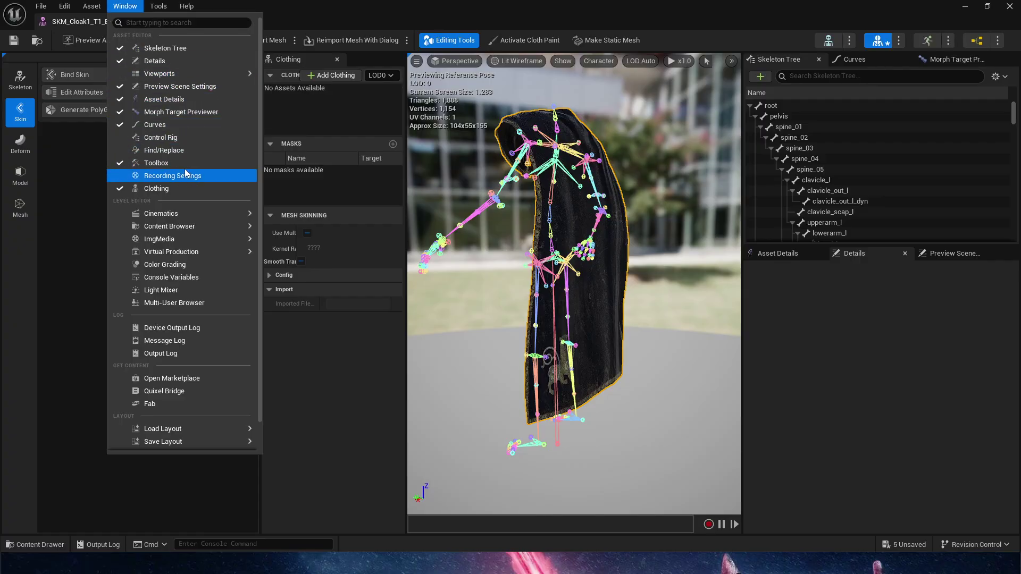
click(177, 188)
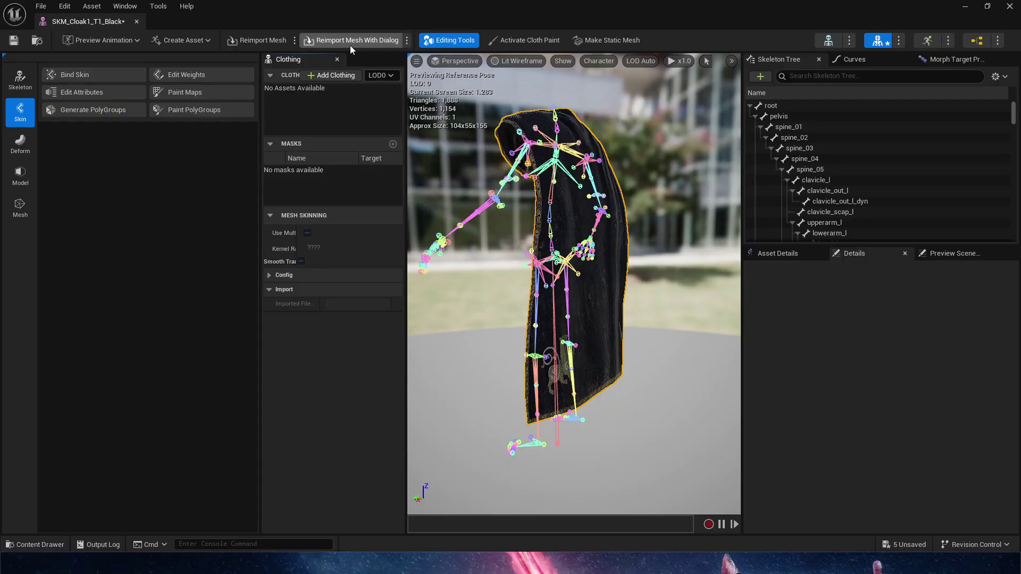
right_click(610, 303)
mouse_move(709, 375)
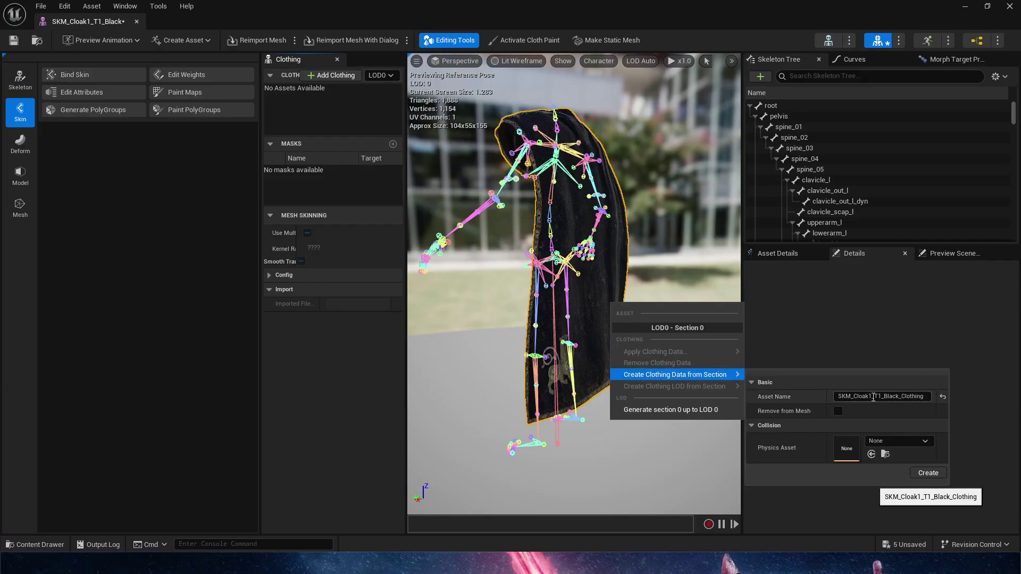
drag(870, 398, 891, 398)
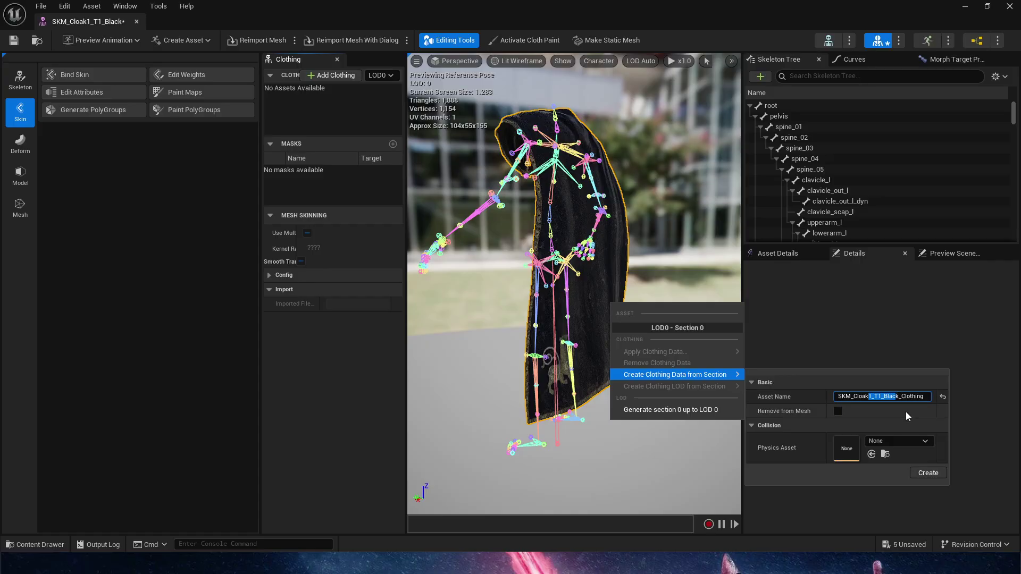
key(BackSpace)
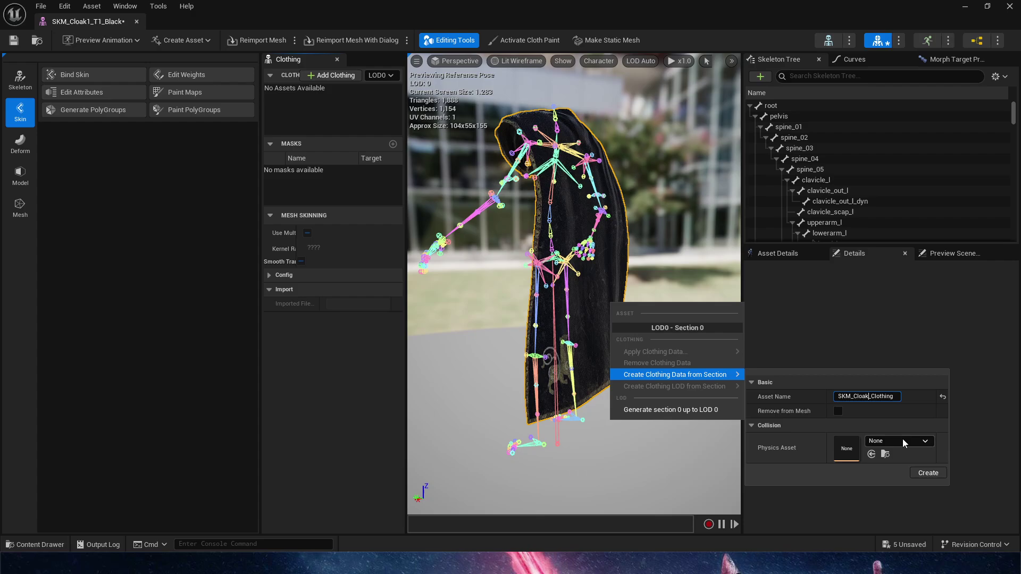
- Choose m_med_nrw_body_PhysicsForCloth as the clothing data's physics asset
click(902, 439)
text(forcloth)
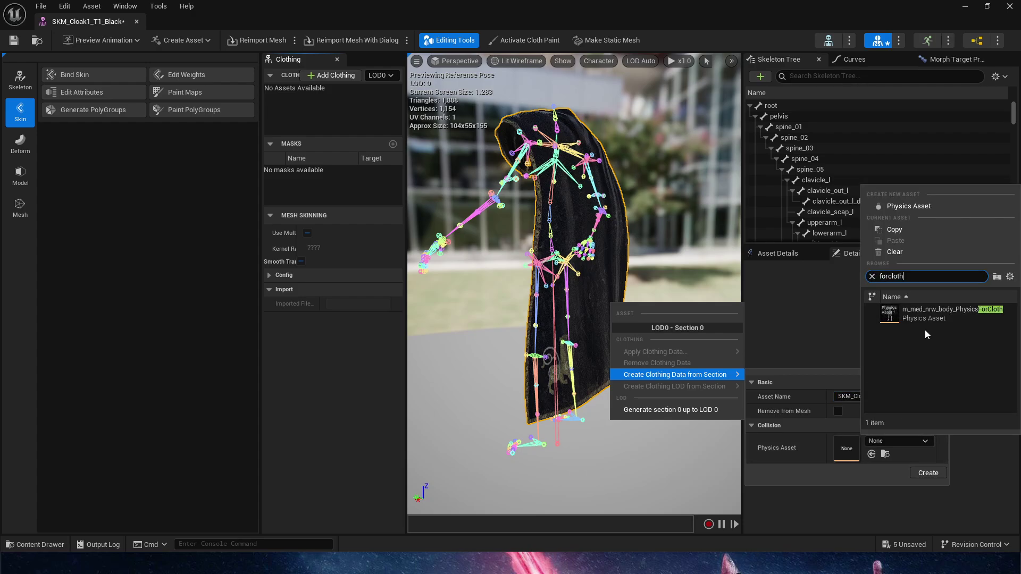
click(927, 316)
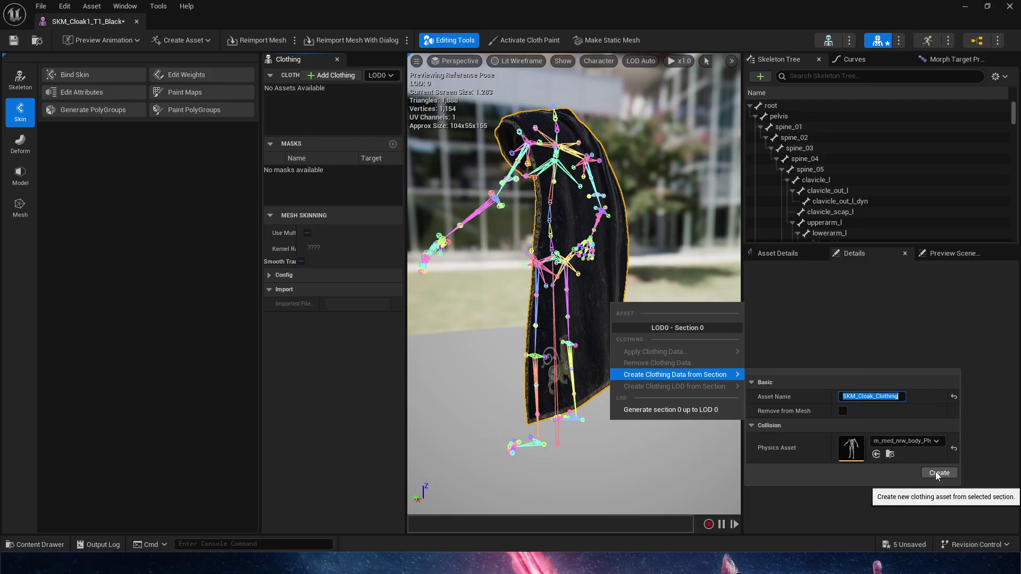
- Set the clothing data's physics asset to m_med_nrw_body_Physics and create the clothing data
click(908, 442)
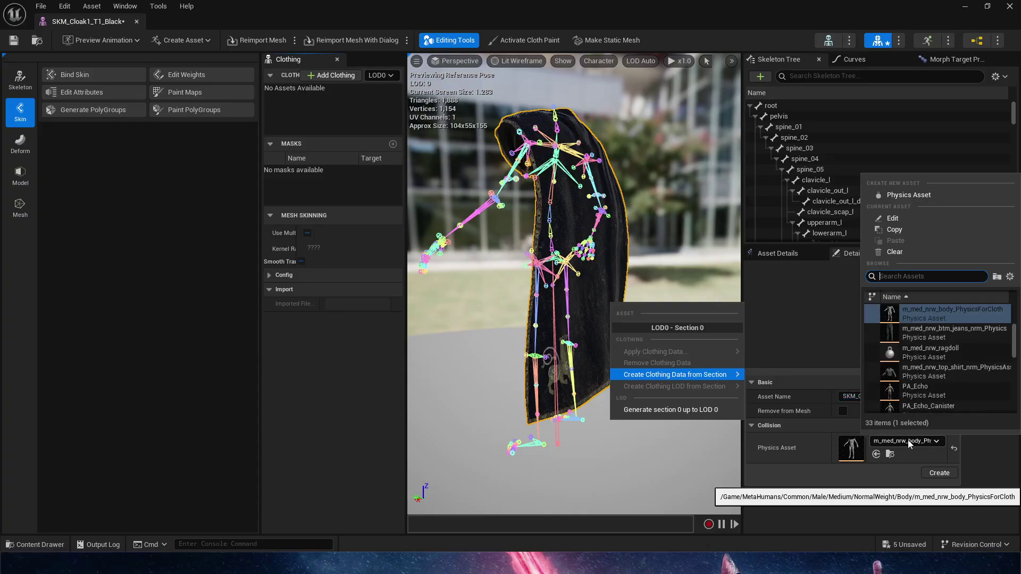
text(preview)
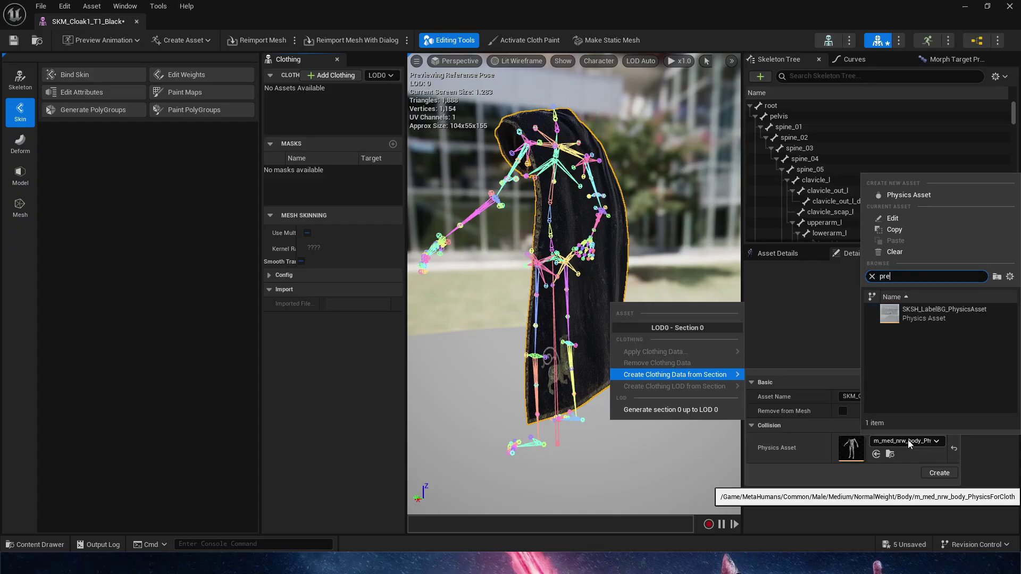
key(BackSpace)
key(BackSpace)
key(BackSpace)
key(BackSpace)
key(BackSpace)
key(BackSpace)
key(BackSpace)
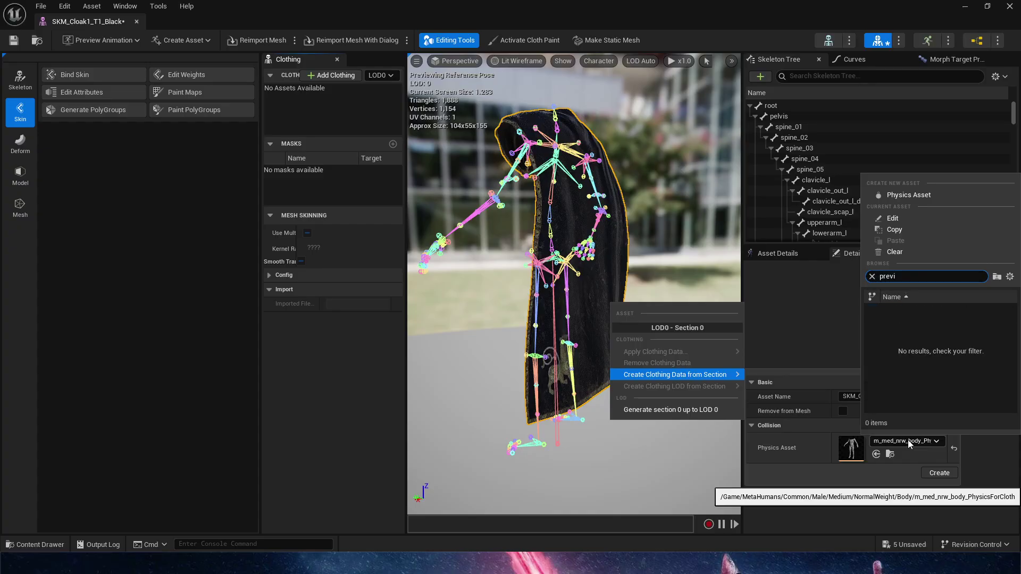
text(m_med)
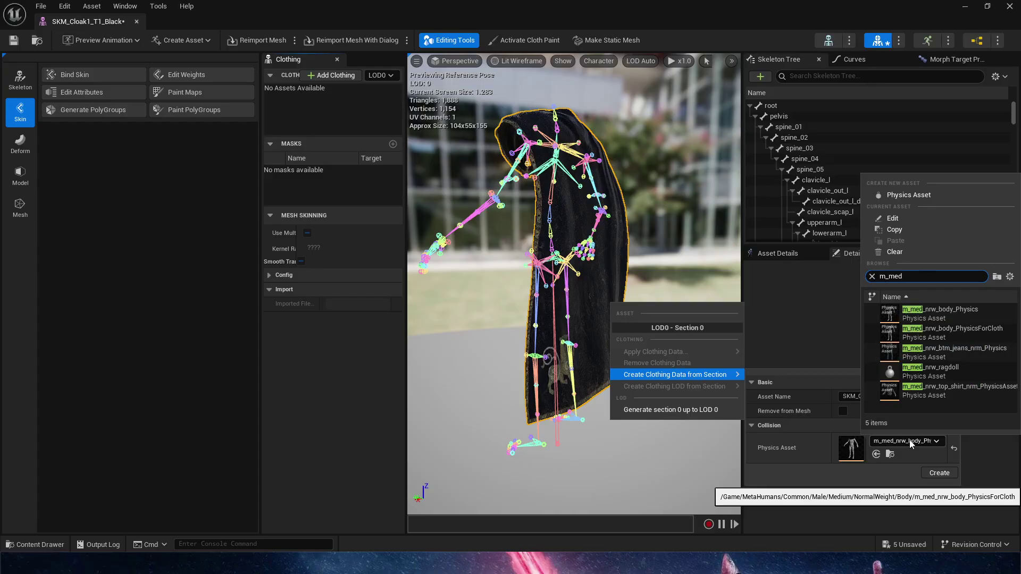
click(981, 312)
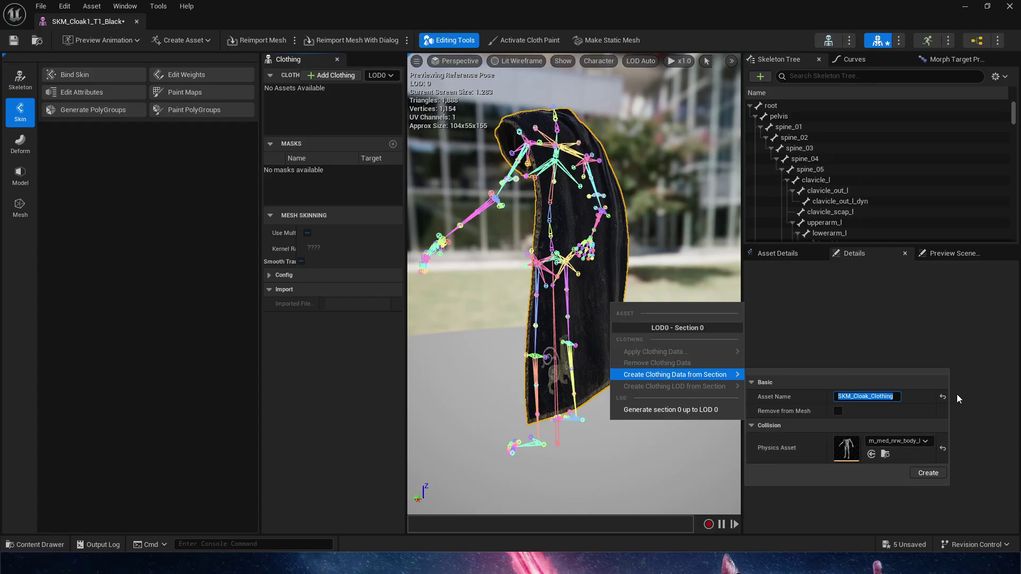
click(928, 473)
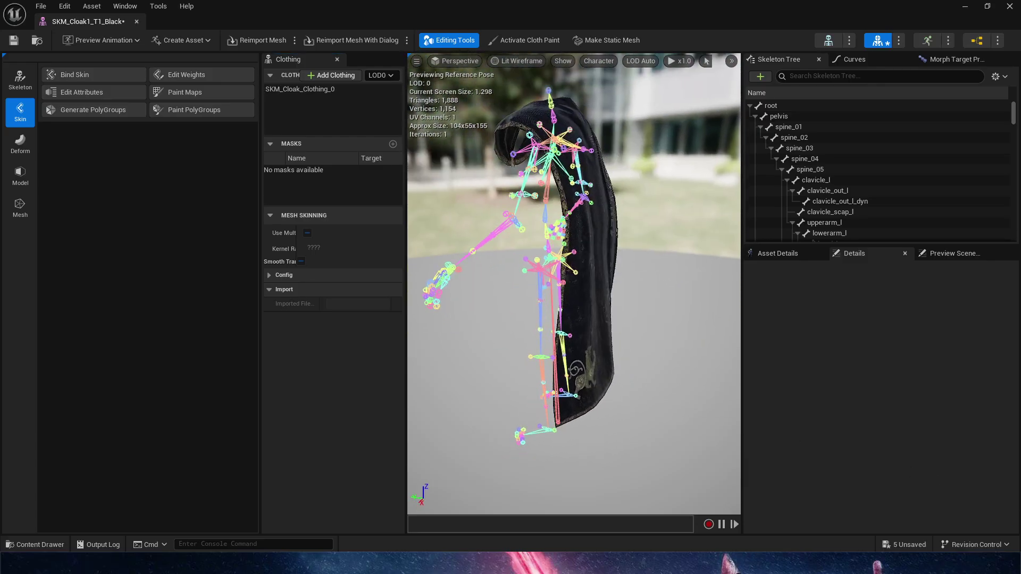
- Activate cloth painting for the SKM_Cloak_Clothing_0 clothing data
click(561, 278)
click(329, 89)
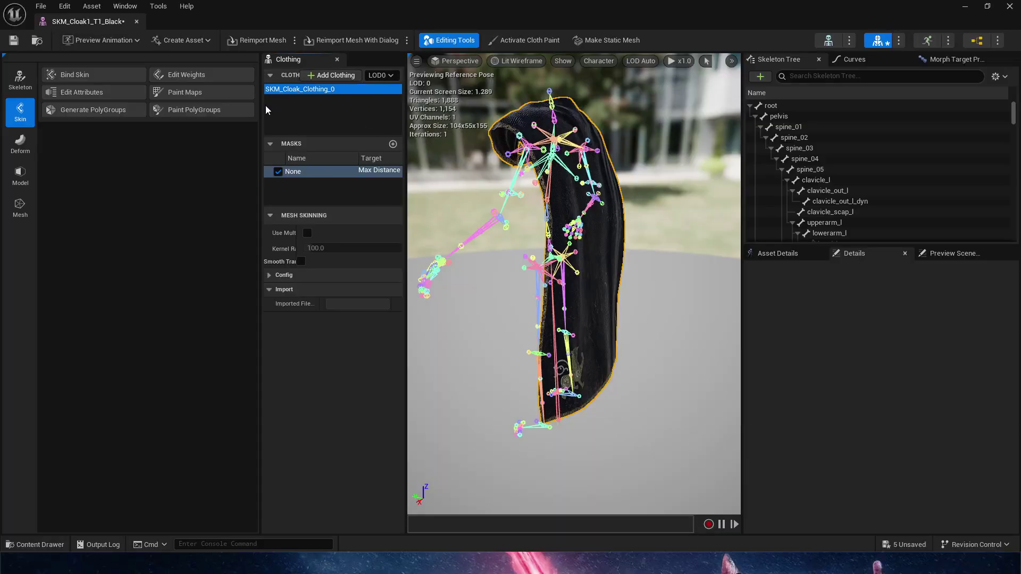
drag(260, 112, 187, 225)
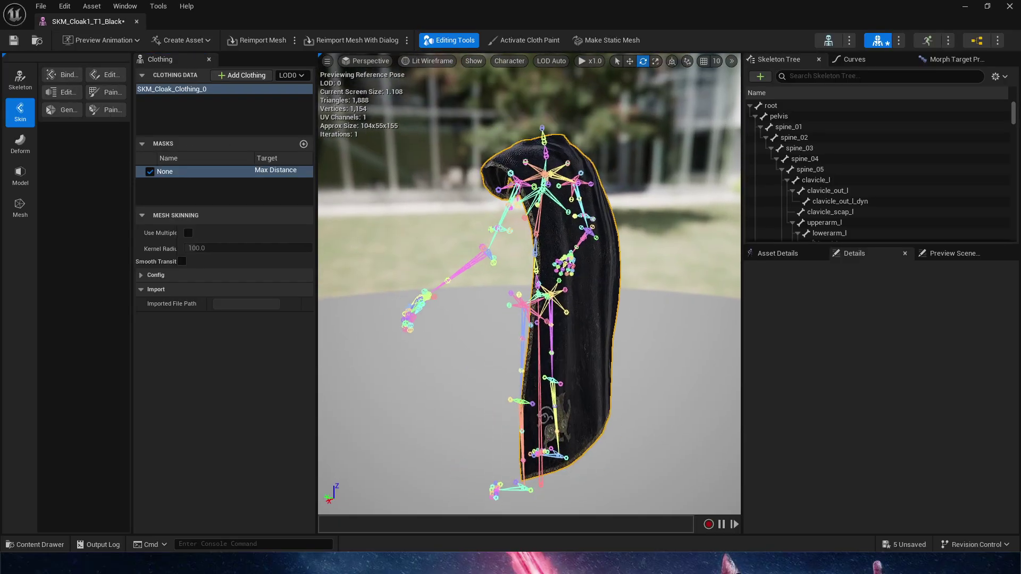
click(548, 45)
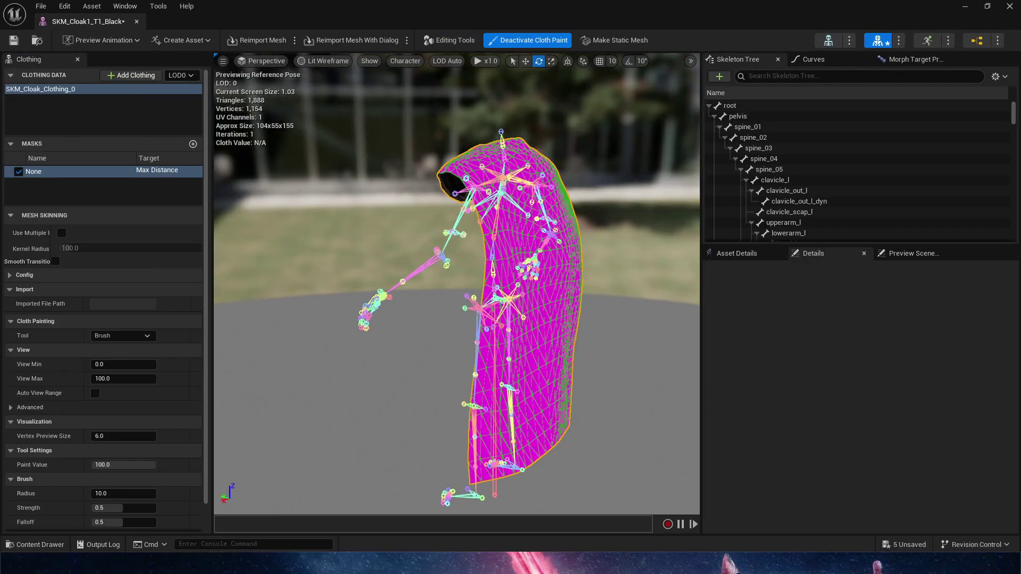
right_drag(457, 284, 527, 314)
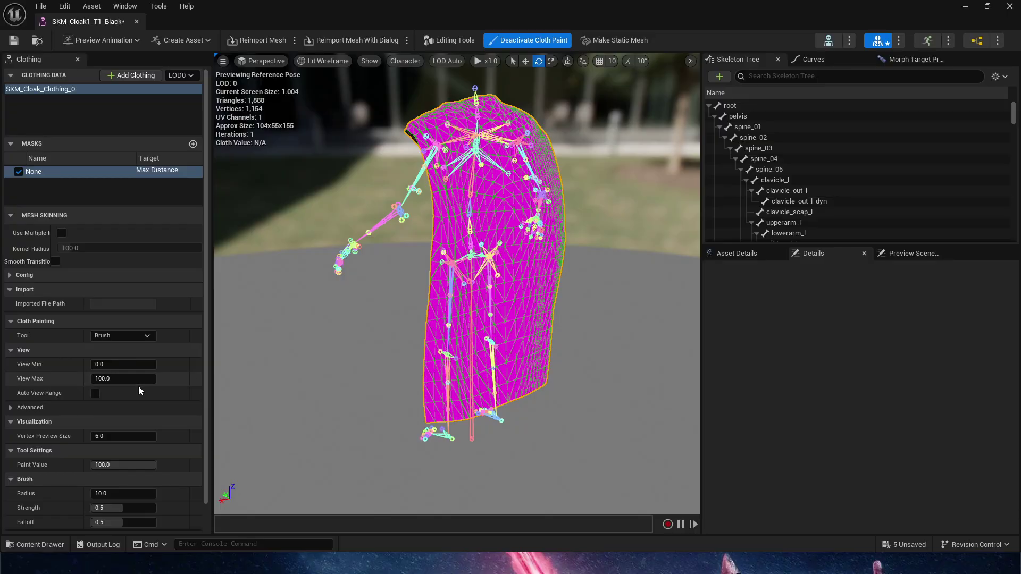
- Set the brush radius to 50 and paint the cloak below the shoulders with a Max Distance value of 100
scroll(139, 391, down, 2)
click(139, 464)
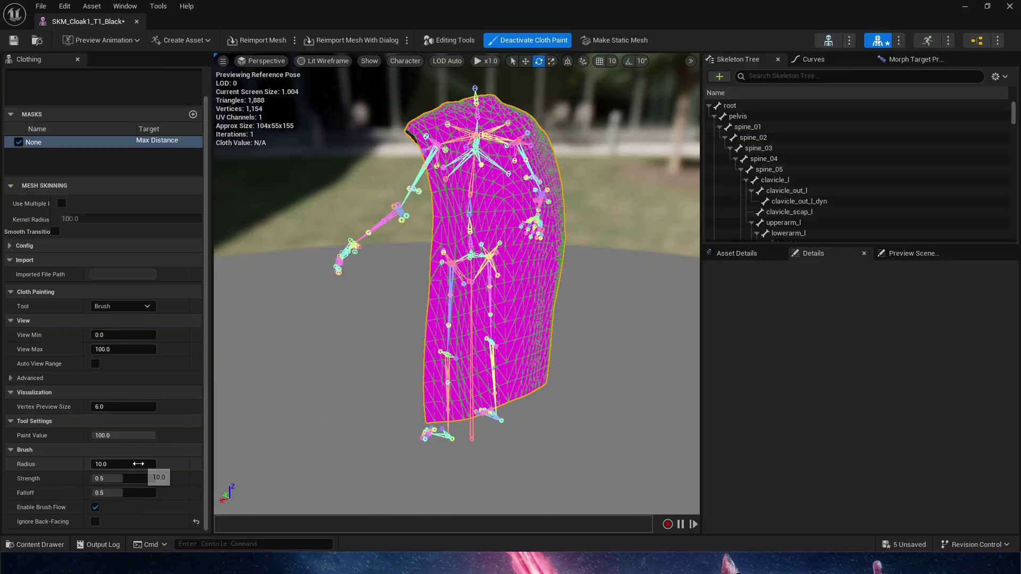
text(50)
key(Return)
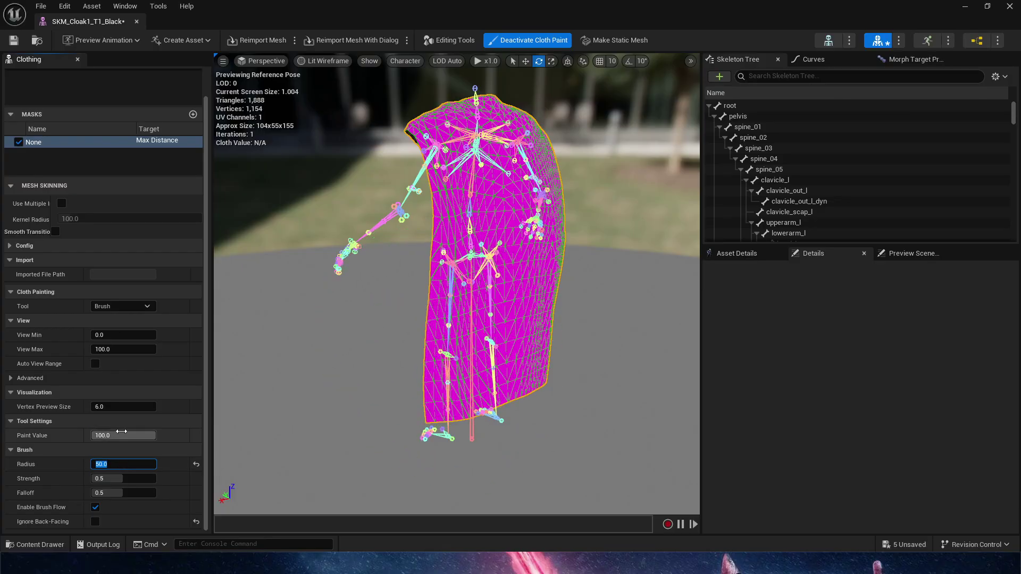
mouse_move(420, 409)
mouse_down()
mouse_move(431, 383)
mouse_move(530, 367)
mouse_move(537, 345)
mouse_move(452, 335)
mouse_move(523, 343)
mouse_move(475, 366)
mouse_up()
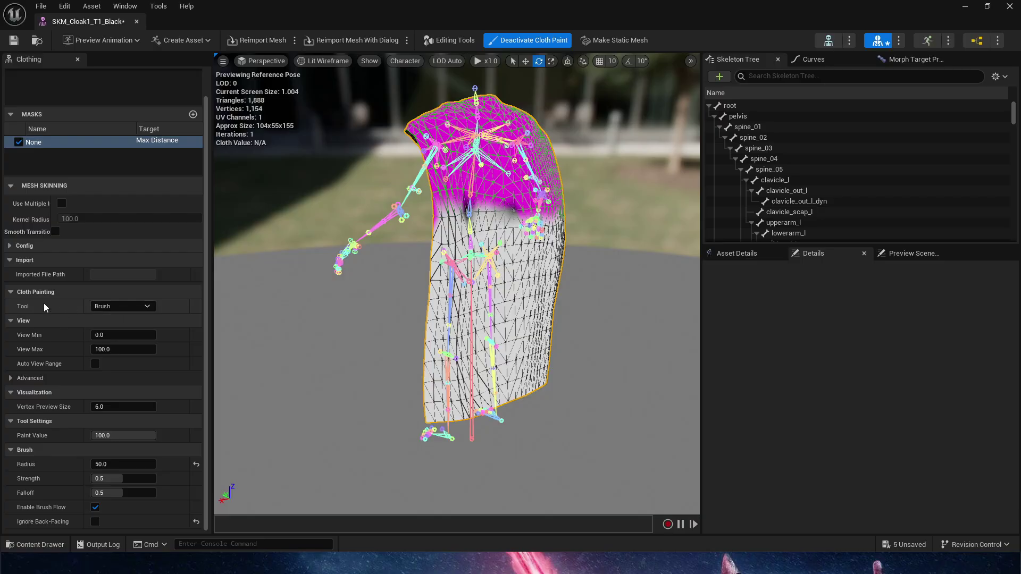
- Switch to the Smooth paint tool with a radius of 20 and soften the boundary between the painted and unpainted areas
click(109, 306)
click(108, 340)
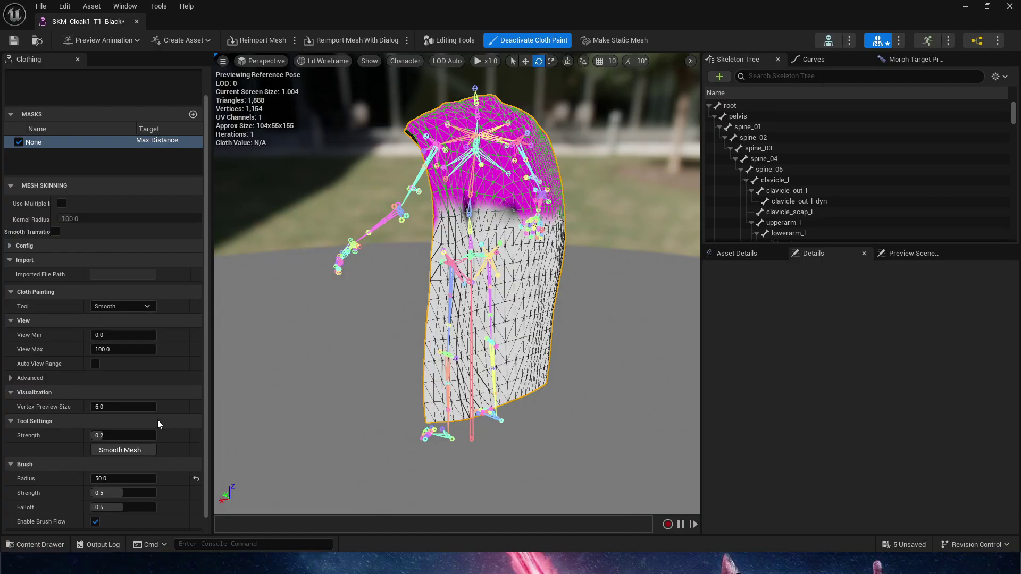
click(123, 479)
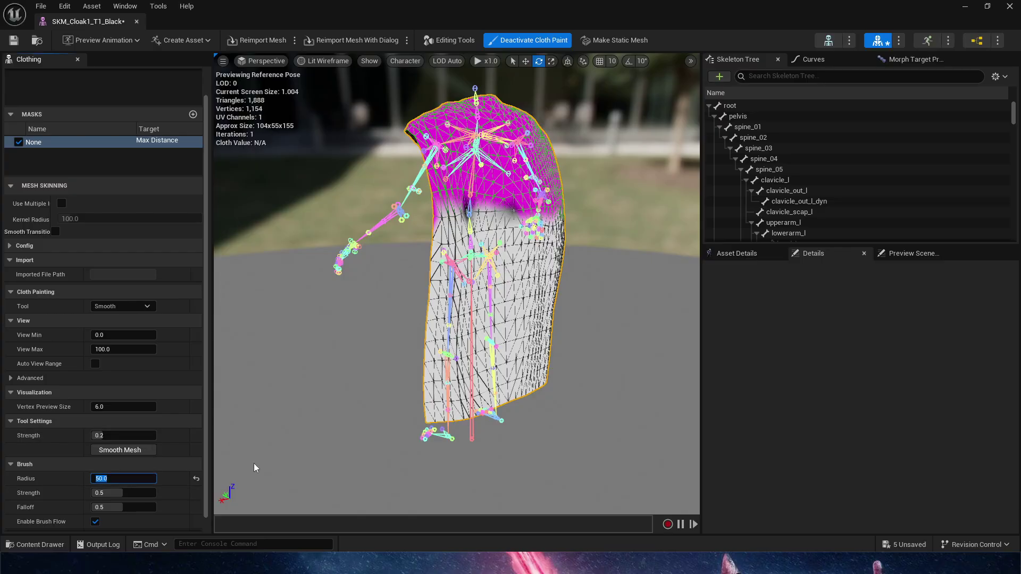
right_drag(424, 340, 298, 327)
mouse_move(373, 264)
mouse_down()
mouse_move(438, 228)
mouse_move(516, 274)
mouse_up()
right_drag(636, 359, 750, 359)
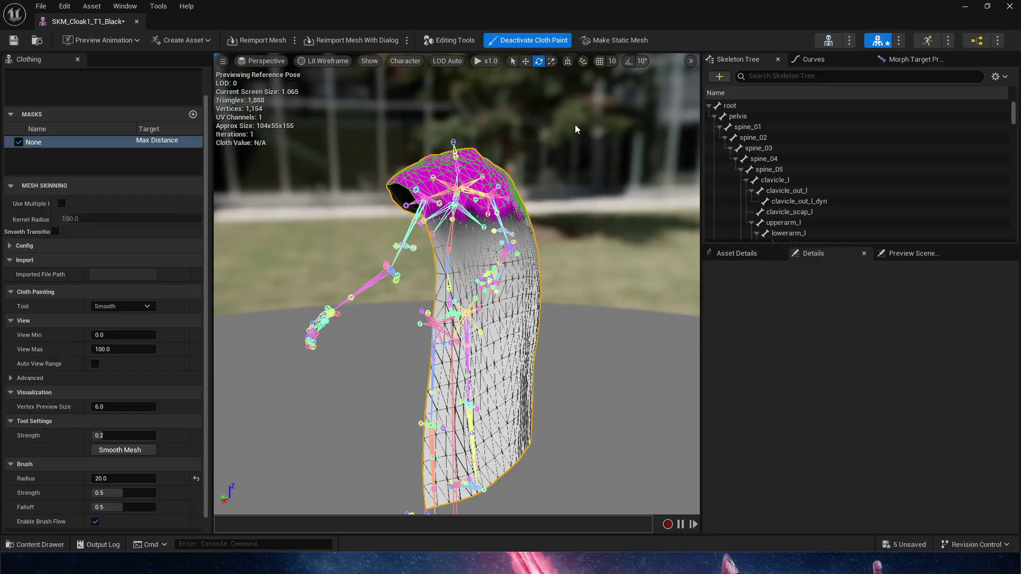
- Finish cloth painting and apply the SKM_Cloak_Clothing_0 - LOD0 clothing data to the cloak's section
click(525, 40)
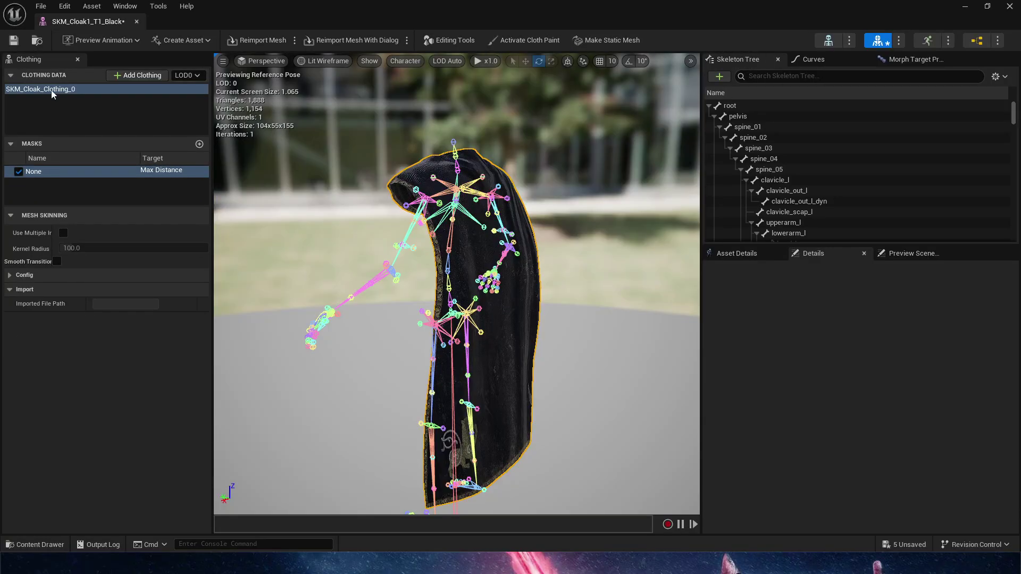
right_drag(457, 310, 500, 288)
right_click(497, 287)
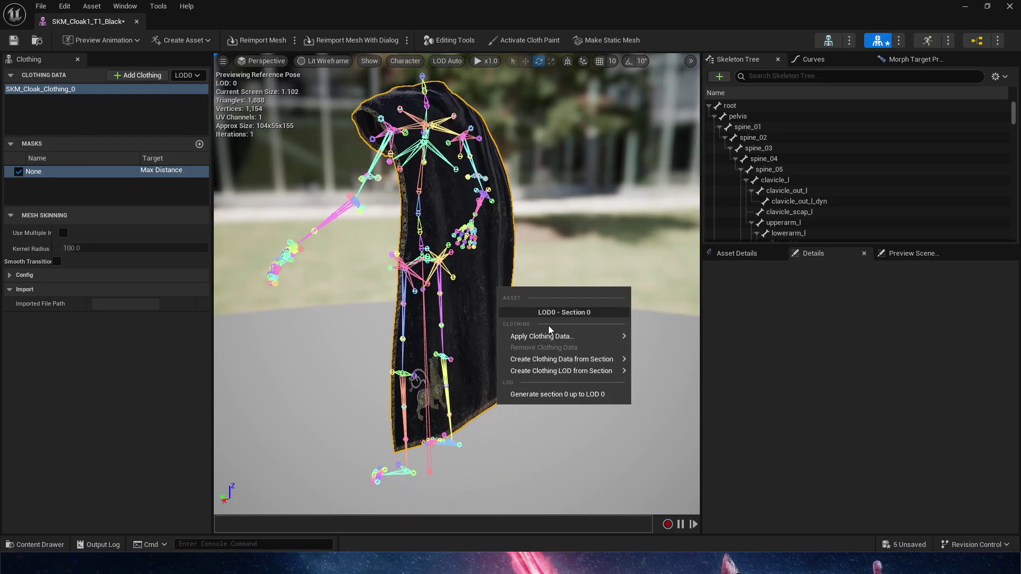
mouse_move(559, 336)
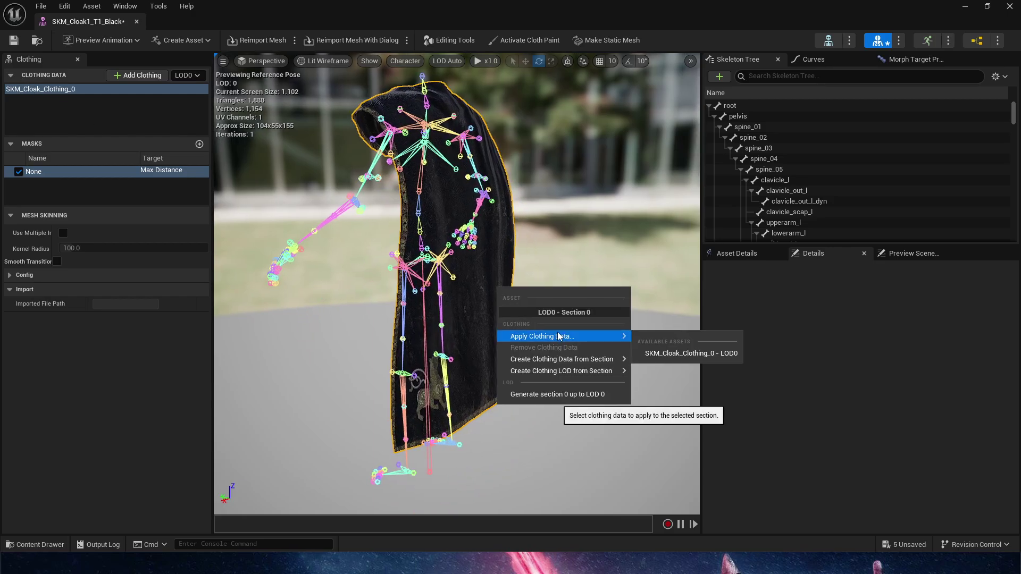
click(682, 354)
right_drag(528, 266, 564, 265)
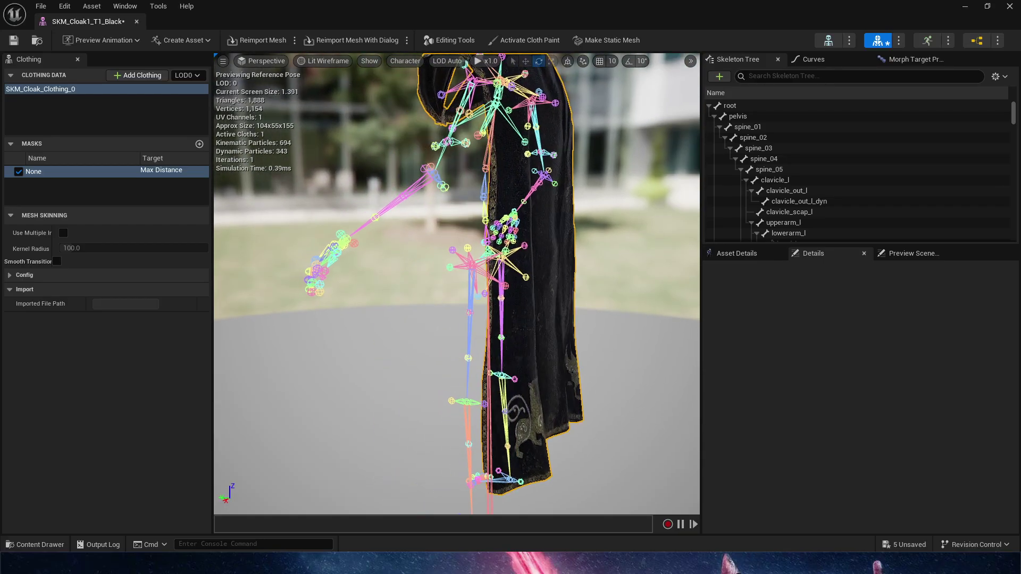
right_drag(483, 187, 518, 187)
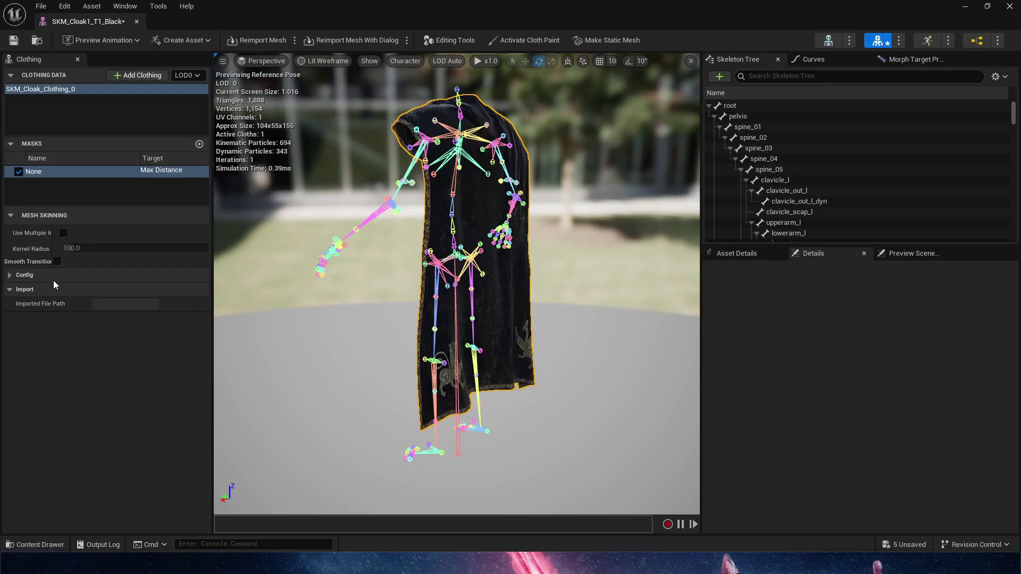
- Examine the mass and material properties in the clothing data's ChaosClothConfig, and save and close the SKM_Cloak1_T1_Black skeletal mesh
click(10, 276)
click(10, 320)
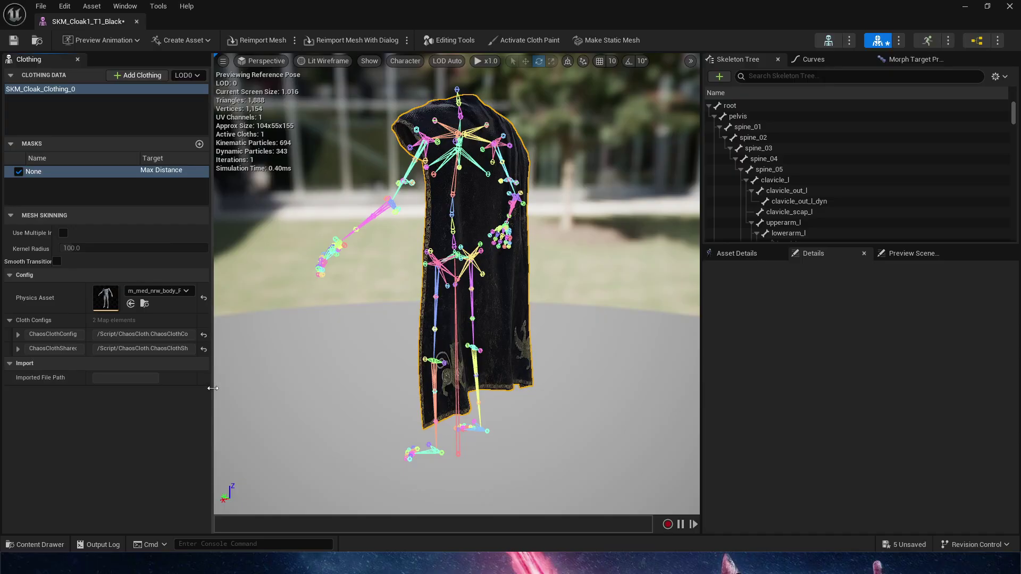
drag(212, 389, 342, 388)
click(19, 334)
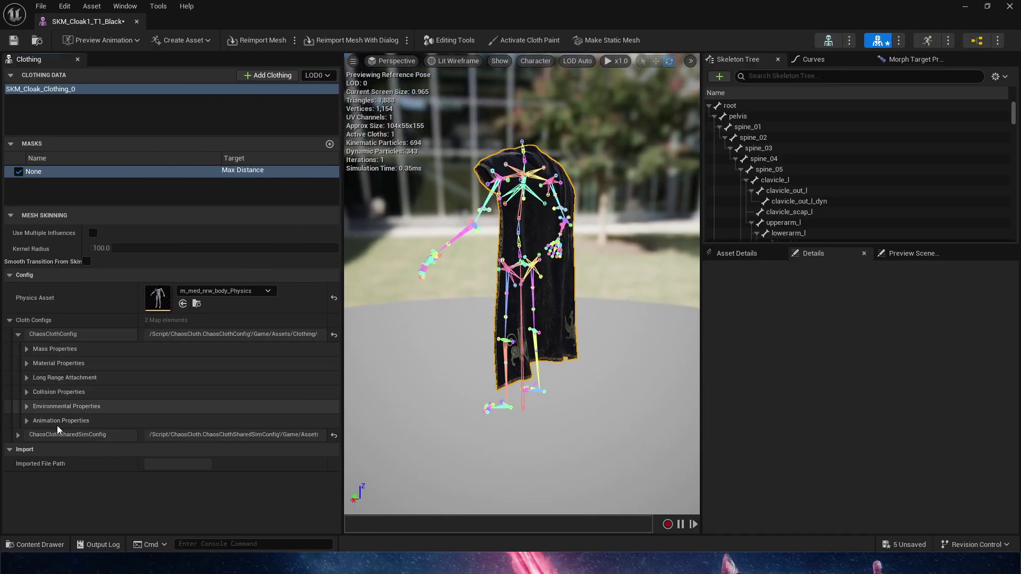
click(25, 362)
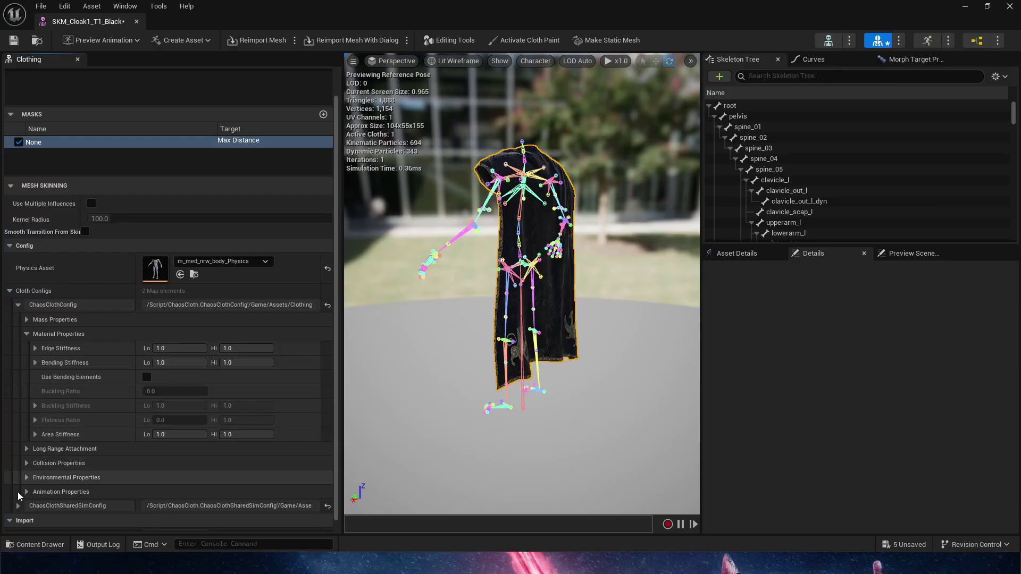
click(27, 320)
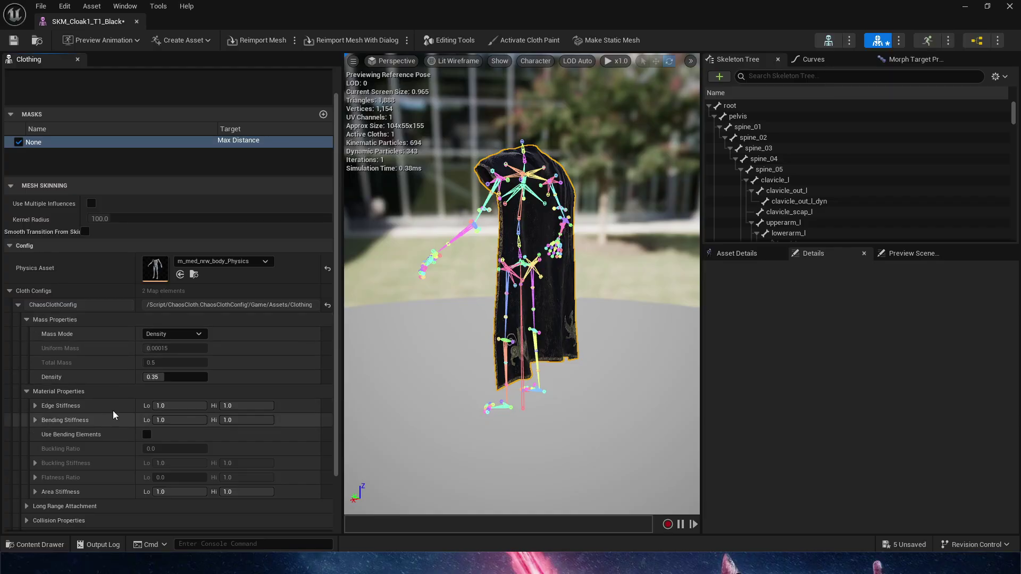
click(28, 322)
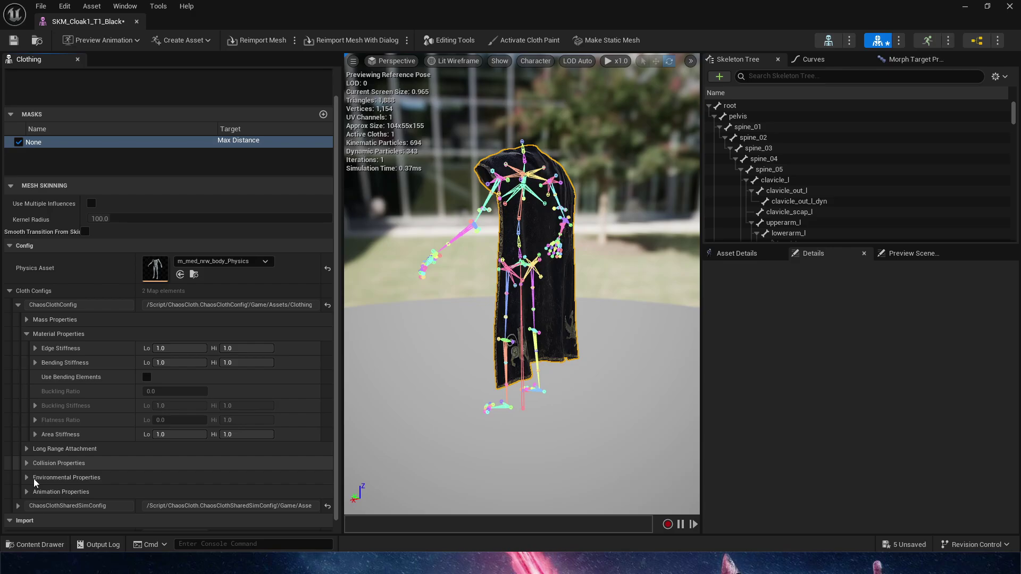
click(11, 43)
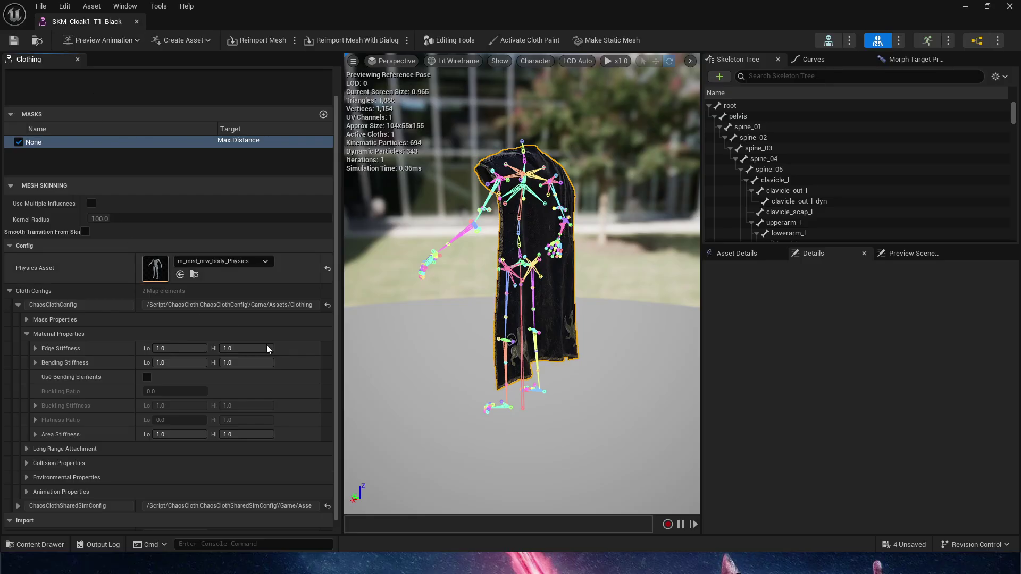
middle_click(105, 27)
- Delete the SM_Cloak1_T1_Black static mesh actor from the level
alt+drag(592, 376, 707, 376)
alt+drag(600, 307, 598, 266)
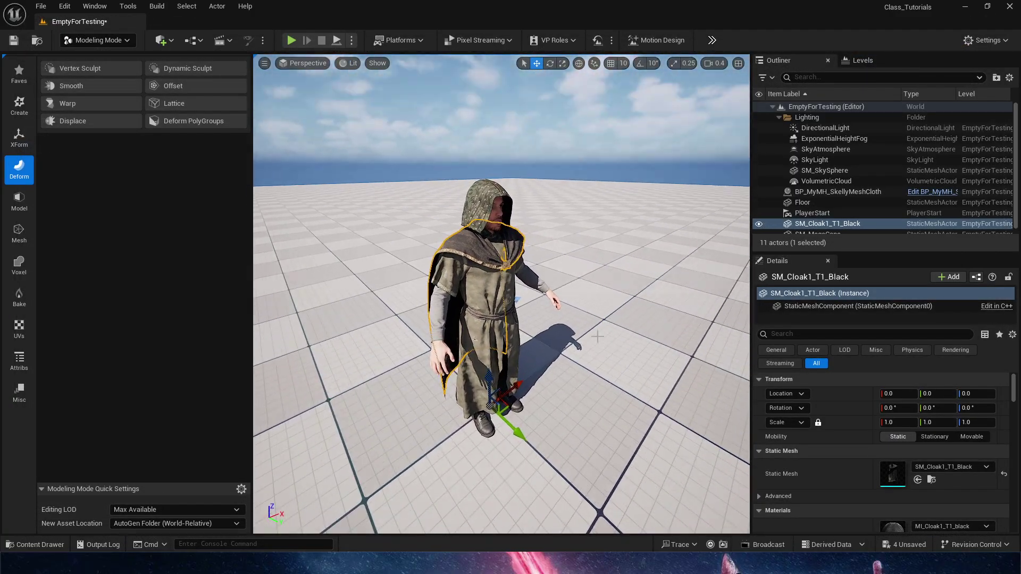
key(Delete)
- Place the SKM_Cloak1_T1_Black skeletal mesh in the level and reset its location to 0, 0, 0
key(ctrl+space)
drag(159, 357, 407, 418)
click(1011, 394)
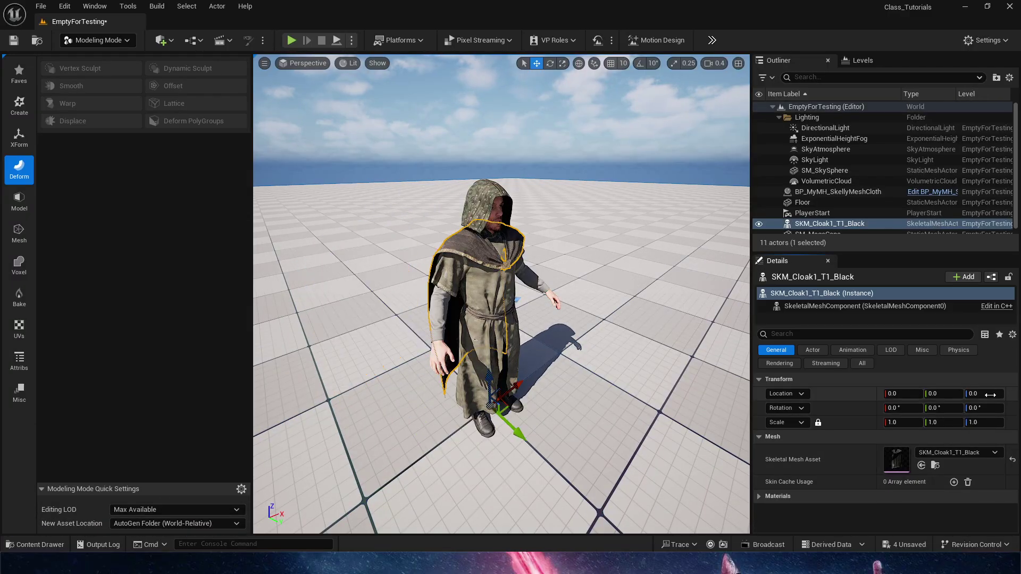
- Move the placed skeletal cloak away from the MetaHuman along X to about -127.7
scroll(432, 210, up, 6)
scroll(520, 378, down, 3)
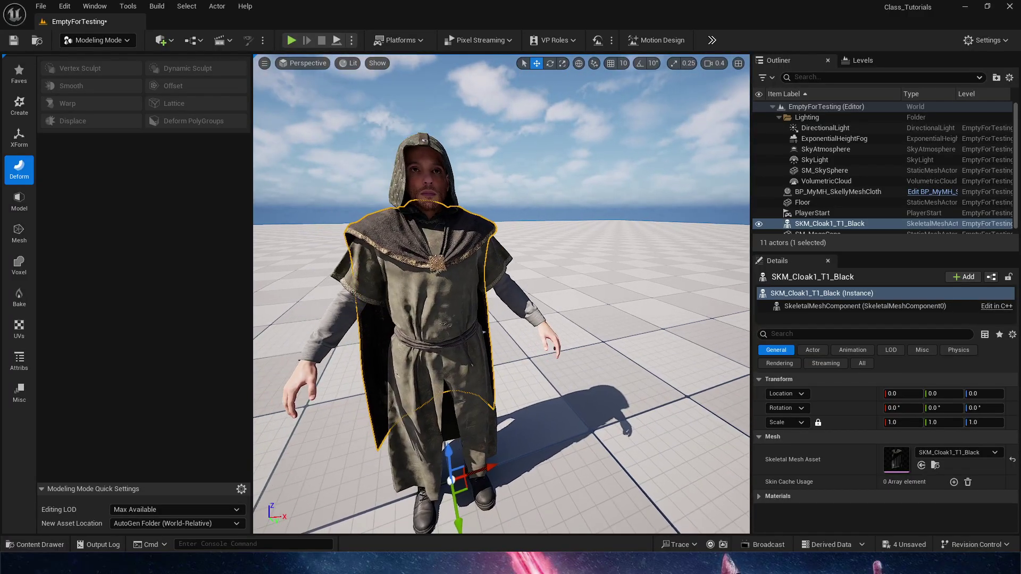
scroll(580, 337, down, 3)
alt+drag(520, 378, 328, 291)
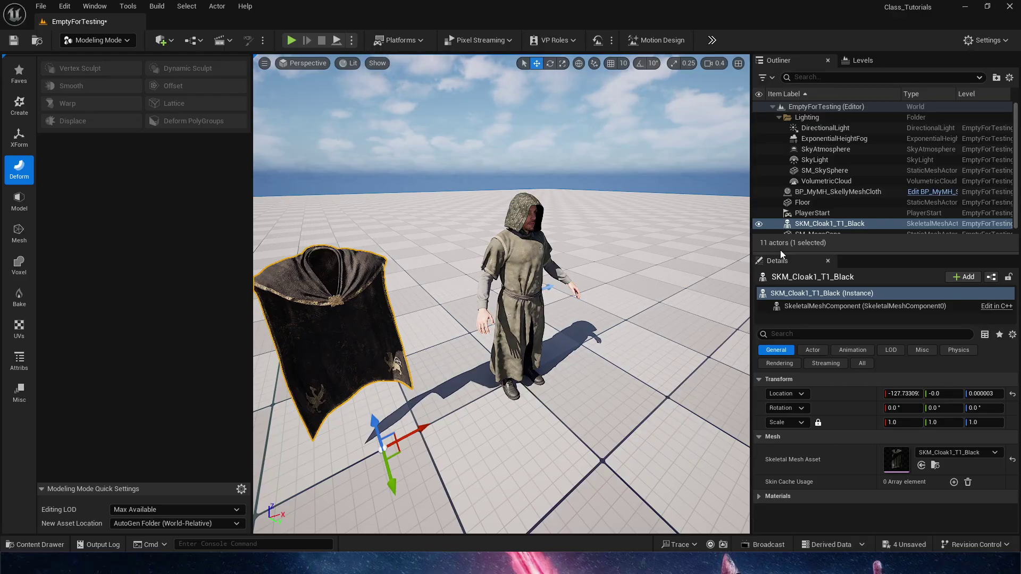
- Open the BP_MyMH_SkellyMeshCloth Blueprint, add a SKM_Cloak1_T1_Black Skeletal Mesh component under Body, and inspect its fit on the character
click(924, 193)
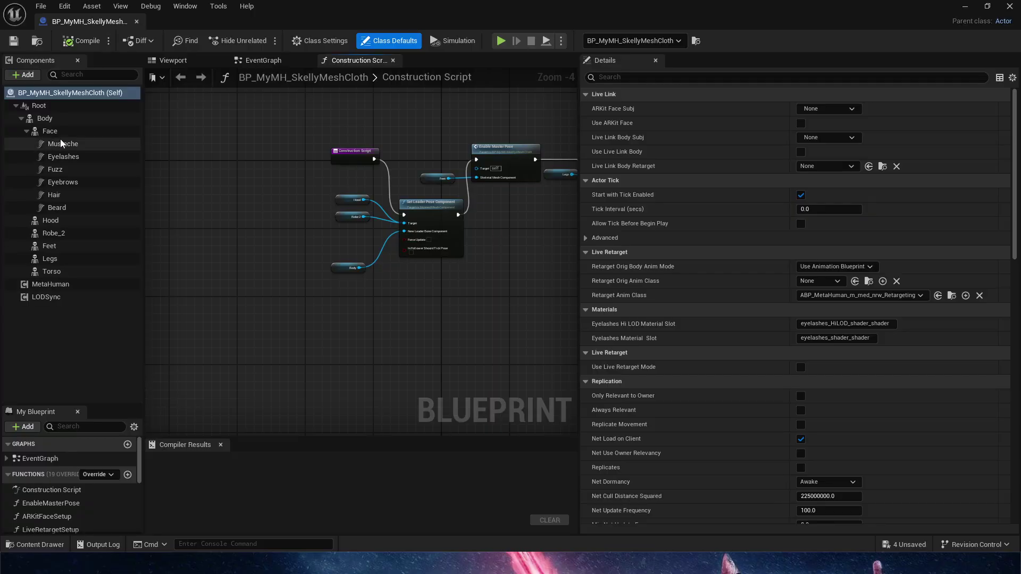
click(47, 118)
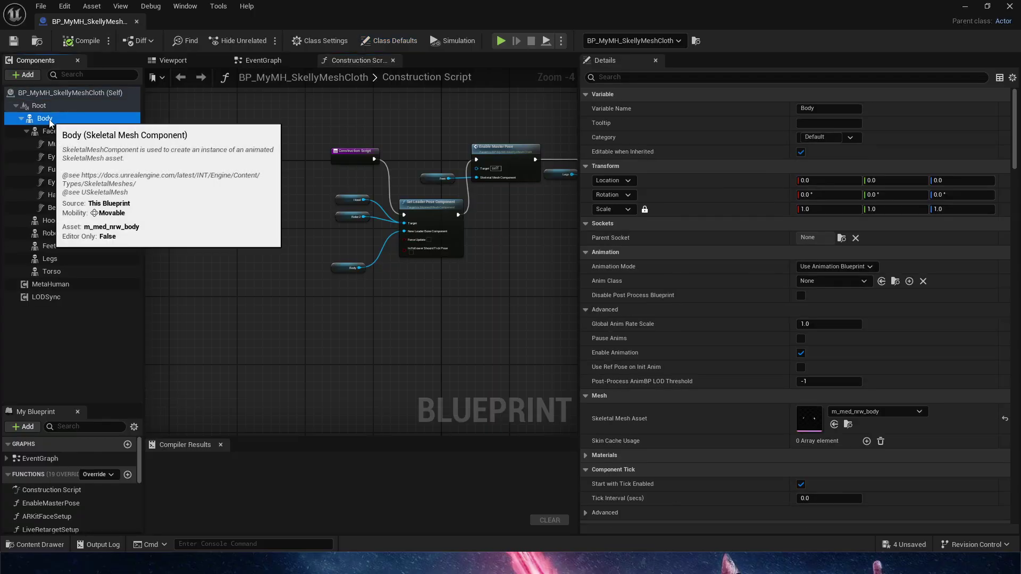
click(26, 75)
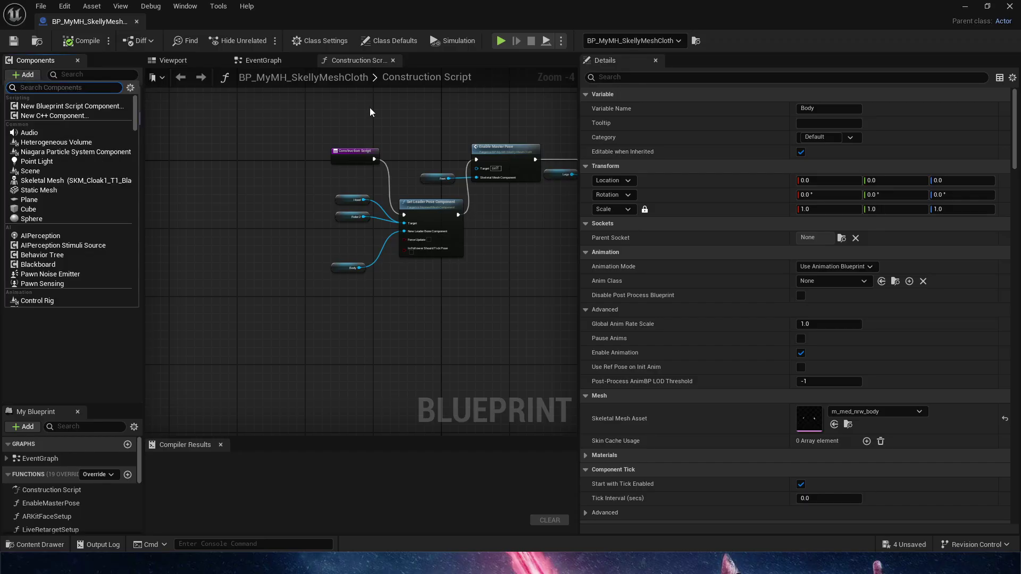
text(skel)
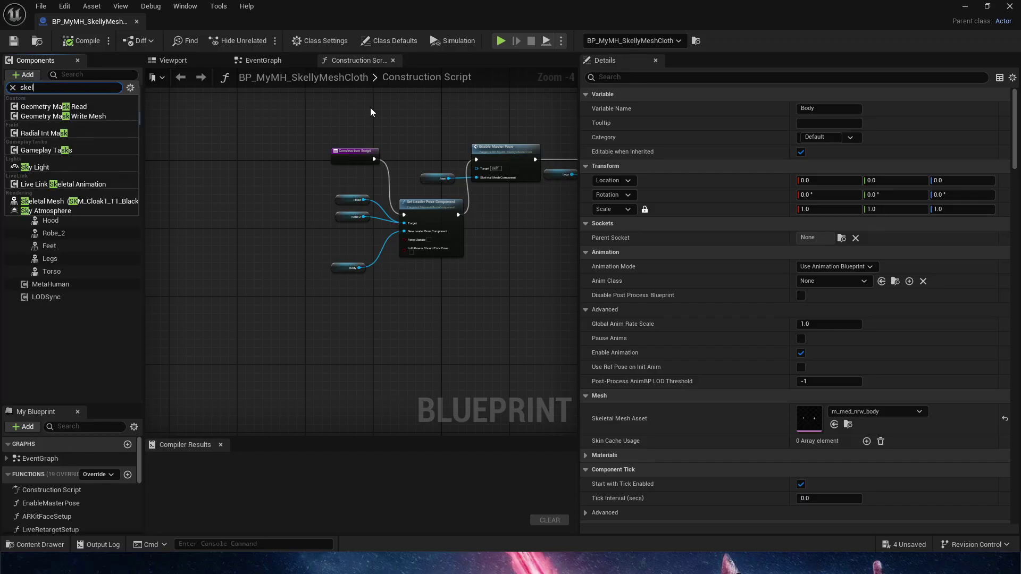
text(e)
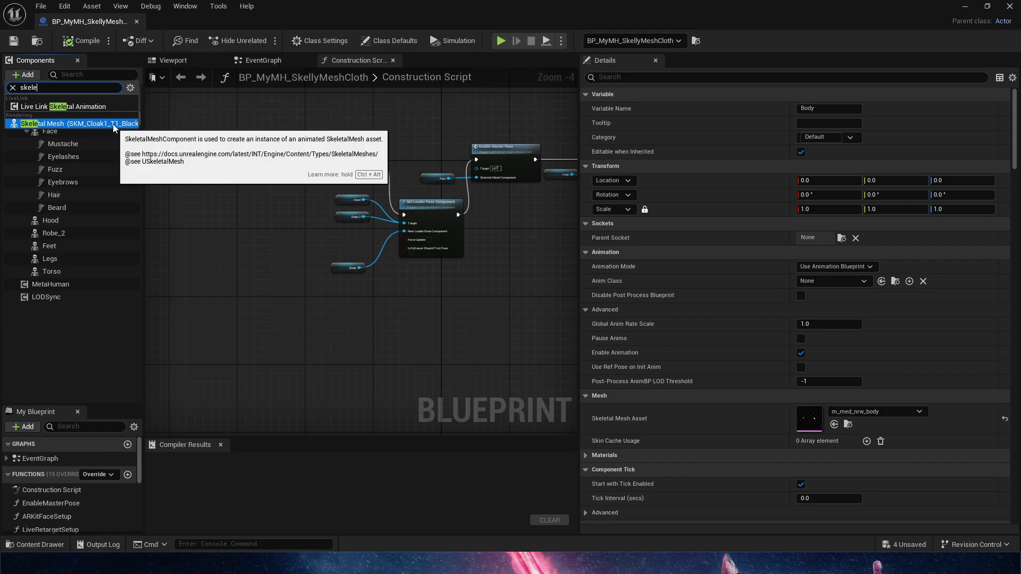
click(113, 124)
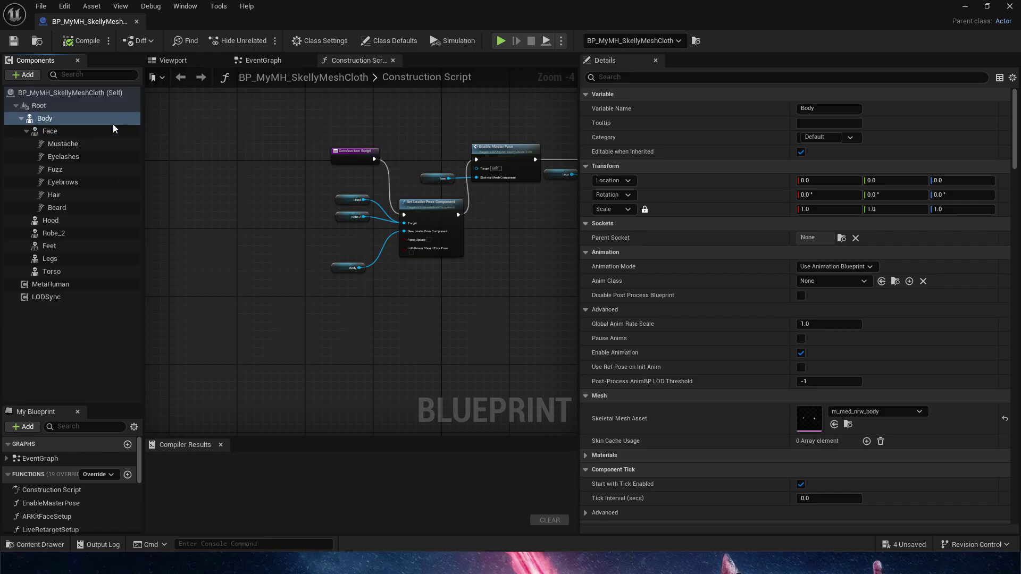
click(180, 62)
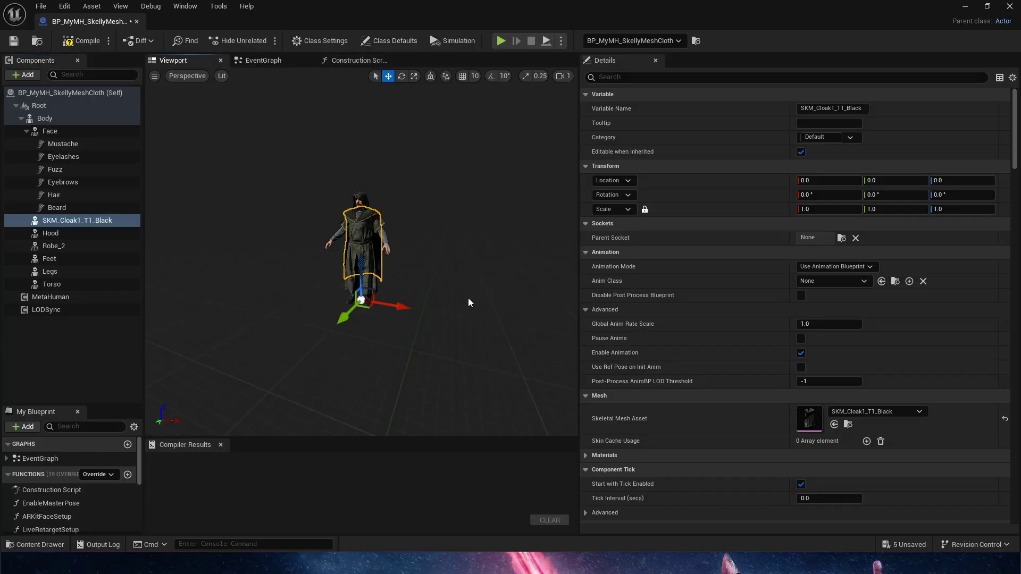
alt+drag(449, 305, 563, 293)
scroll(452, 302, up, 6)
scroll(490, 293, down, 3)
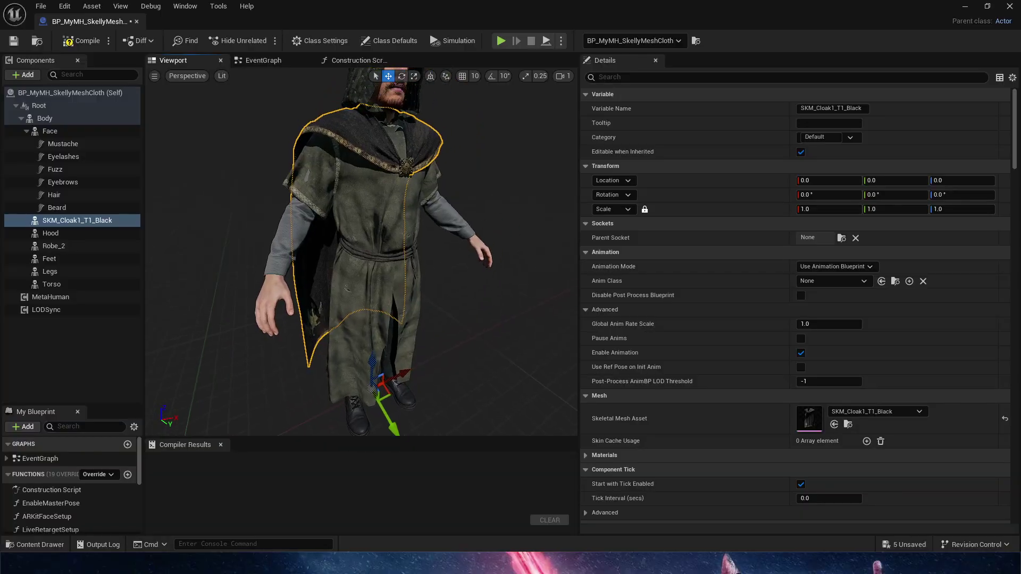
- Add a SKM_Cloak1_T1_Black reference to the Construction Script and connect it to the Target of Set Leader Pose Component
click(345, 61)
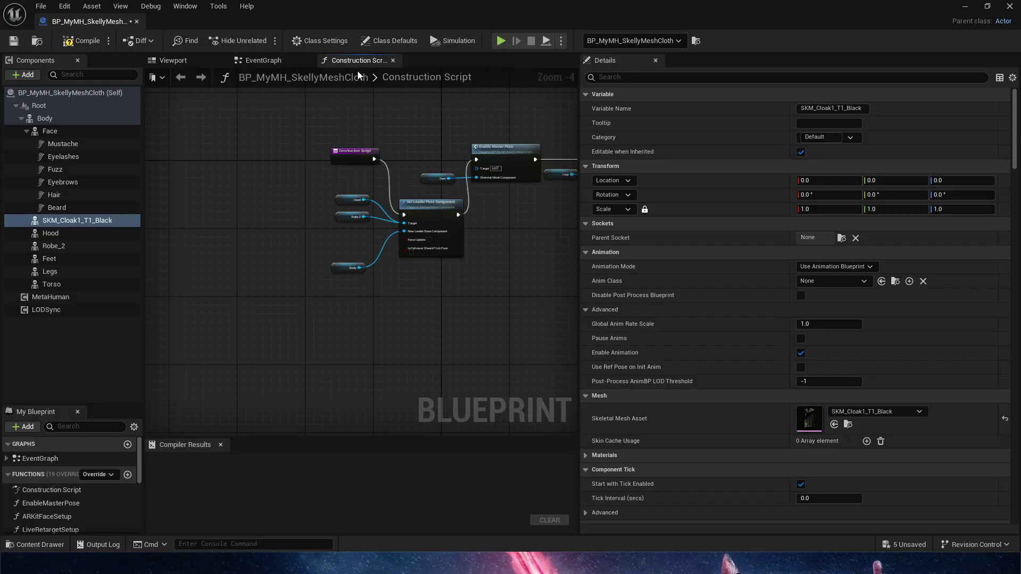
scroll(435, 269, up, 3)
right_drag(435, 269, 356, 309)
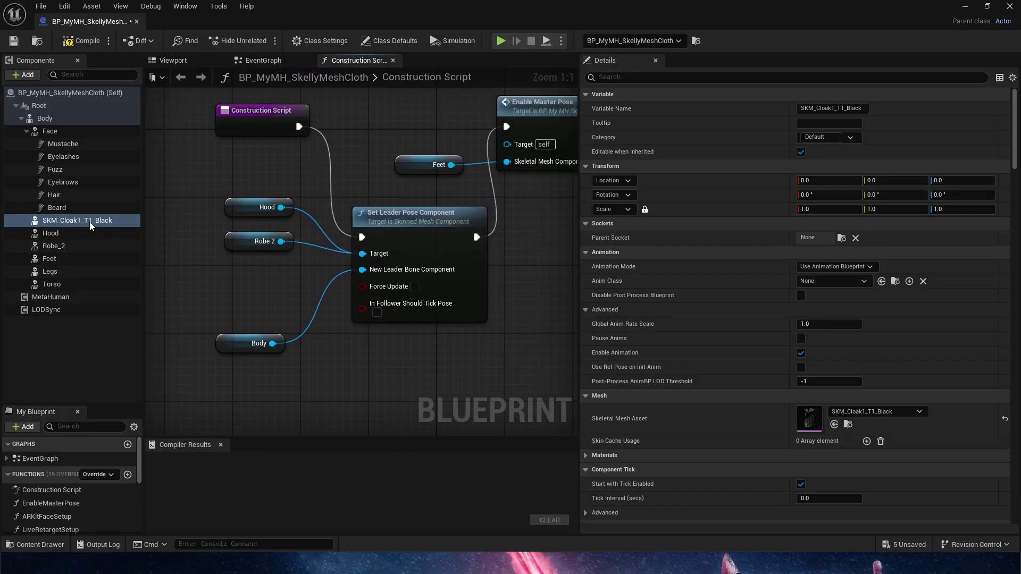
drag(117, 220, 215, 287)
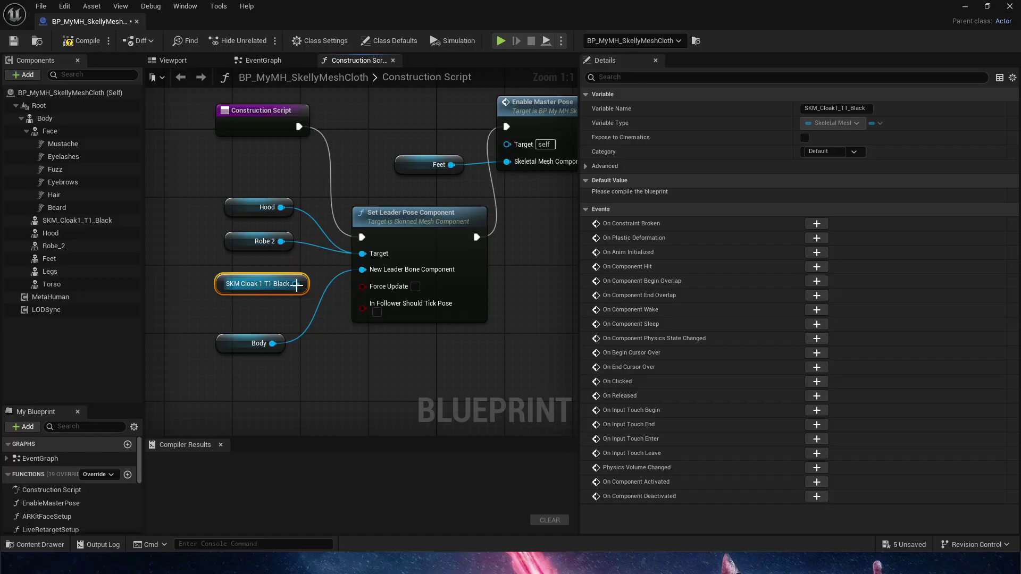
drag(297, 284, 374, 256)
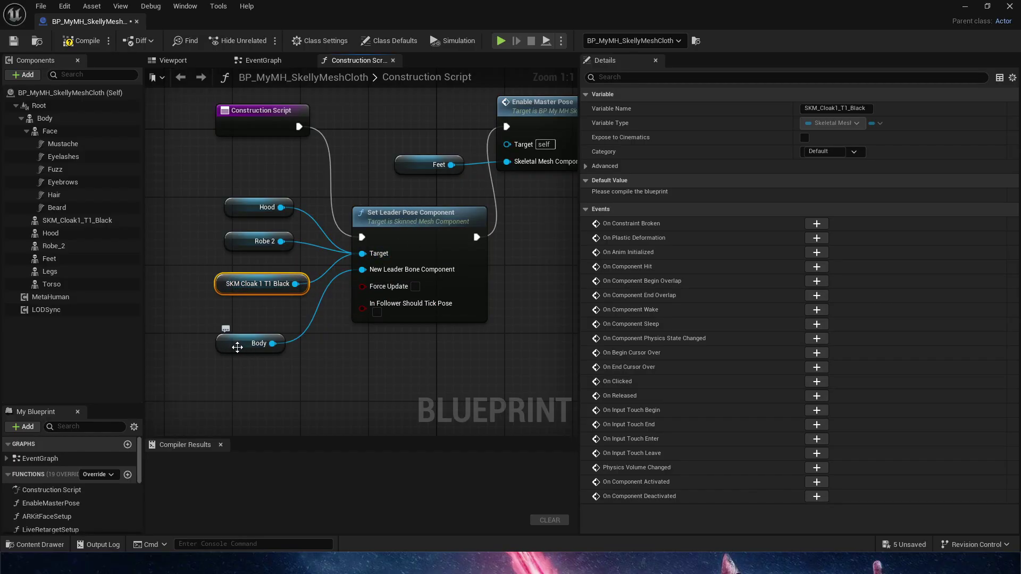
drag(237, 347, 254, 356)
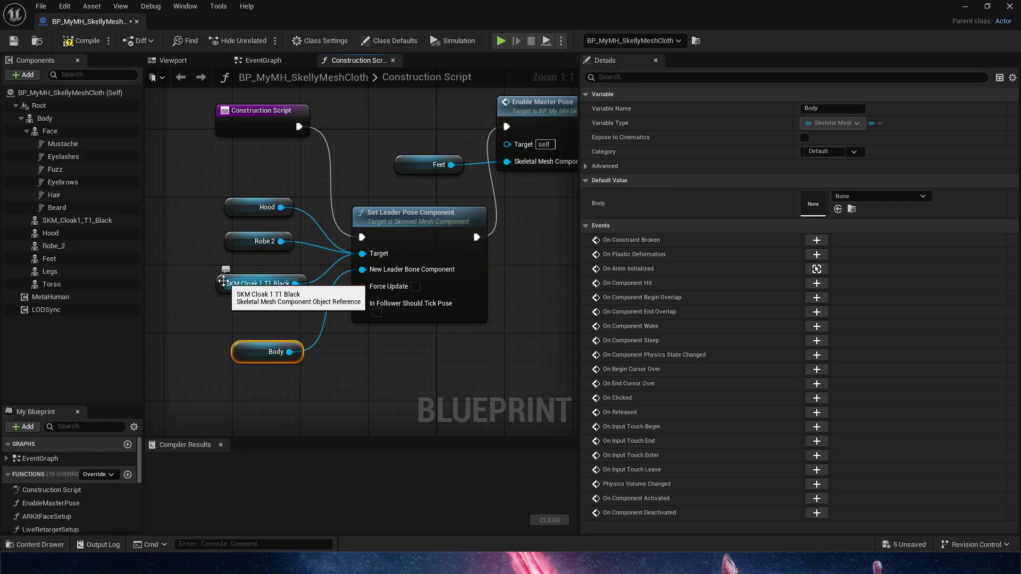
- Save and close the MetaHuman Blueprint, and delete the standalone SKM_Cloak1_T1_Black actor from the level
click(263, 61)
click(172, 60)
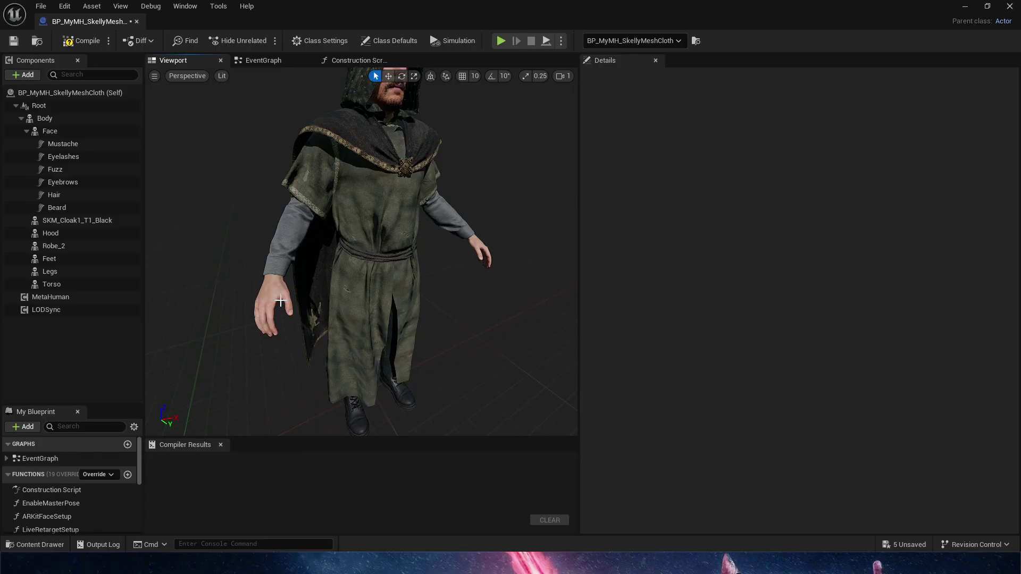
click(13, 41)
middle_click(80, 24)
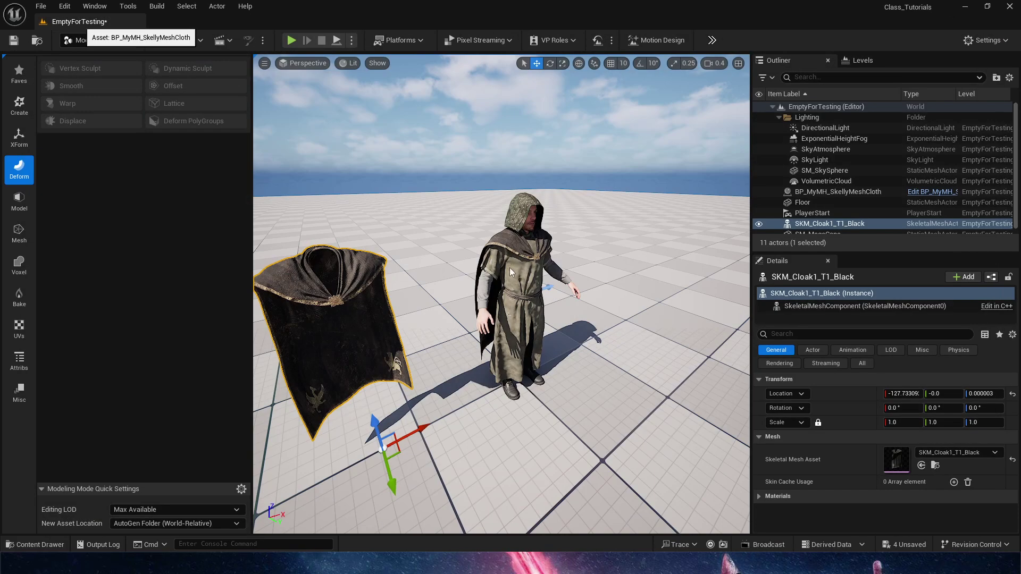
right_drag(346, 362, 346, 362)
key(Delete)
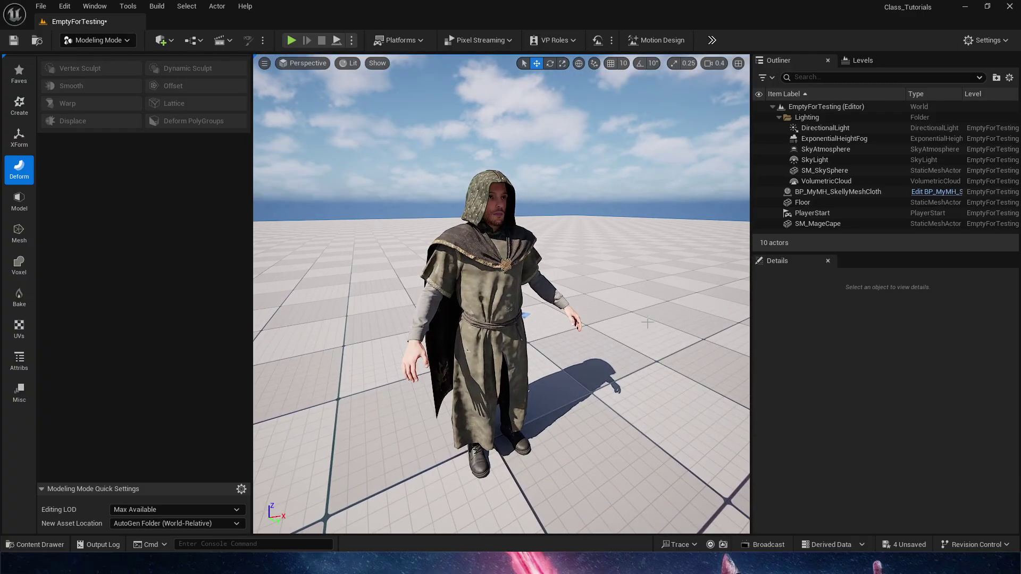
- Select the MetaHuman in the level and open the Clothing level sequence from the Cinematics folder
click(491, 303)
key(ctrl+space)
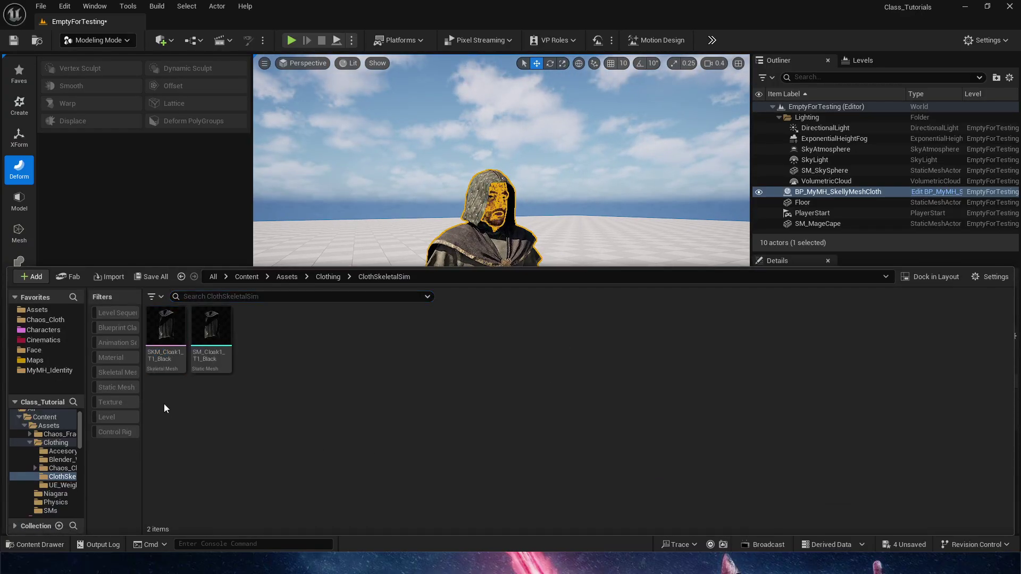
click(44, 341)
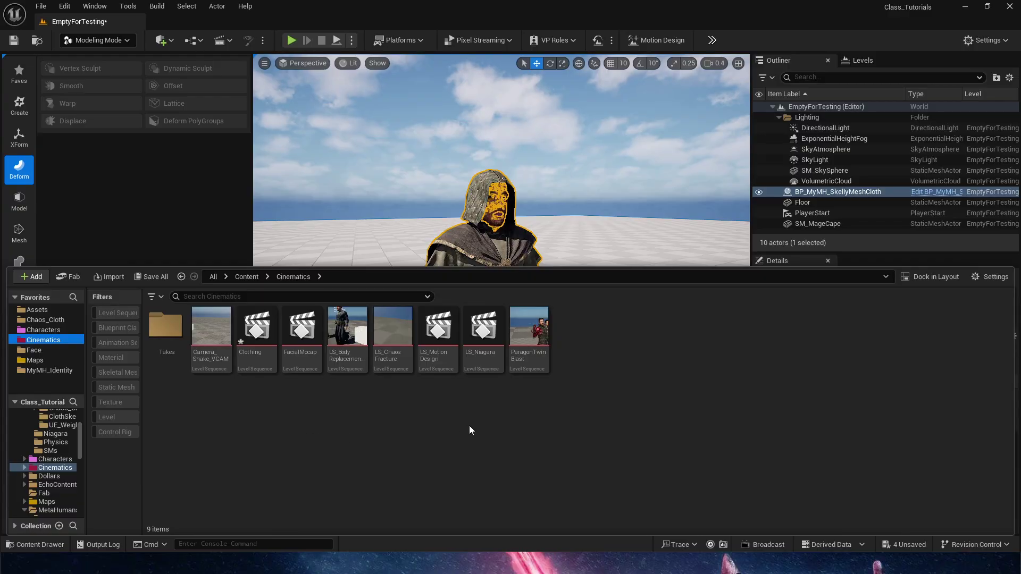
double_click(256, 335)
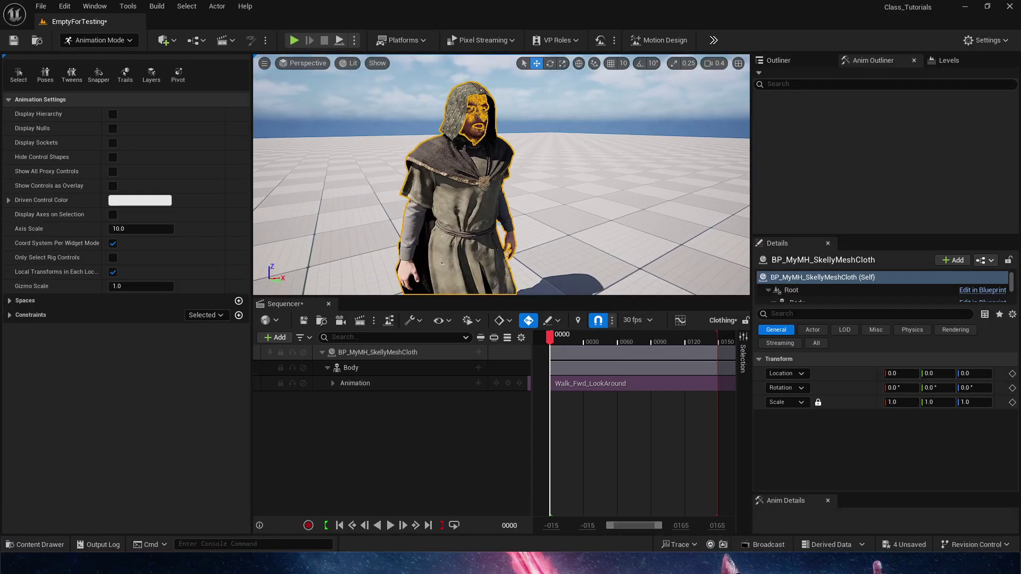
- Enlarge the viewport and play the Walk_Fwd_LookAround animation from its beginning to watch the cloak from the side
drag(490, 296, 495, 360)
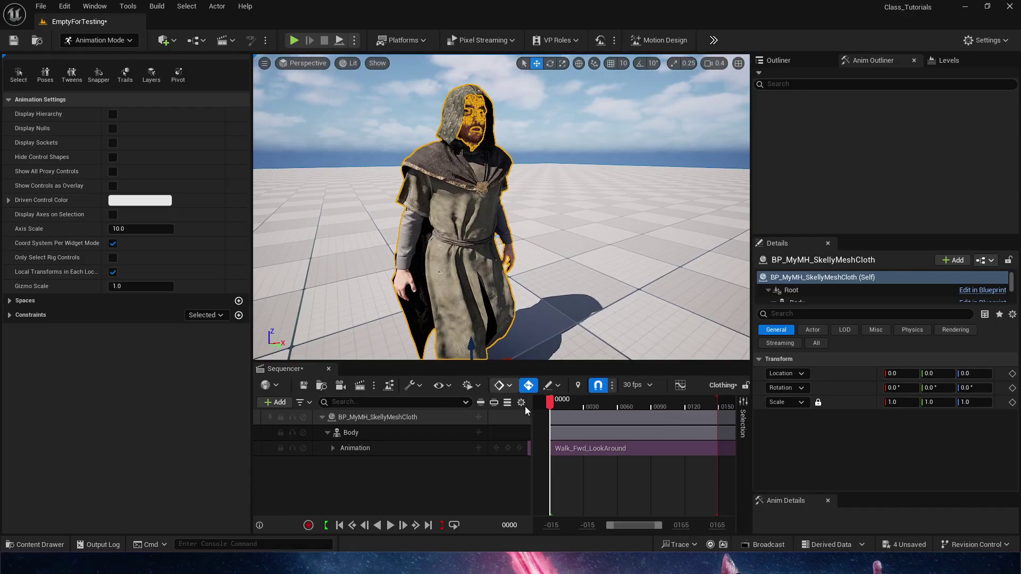
mouse_move(557, 407)
mouse_down()
mouse_move(639, 413)
mouse_move(633, 423)
mouse_move(553, 415)
mouse_up()
key(space)
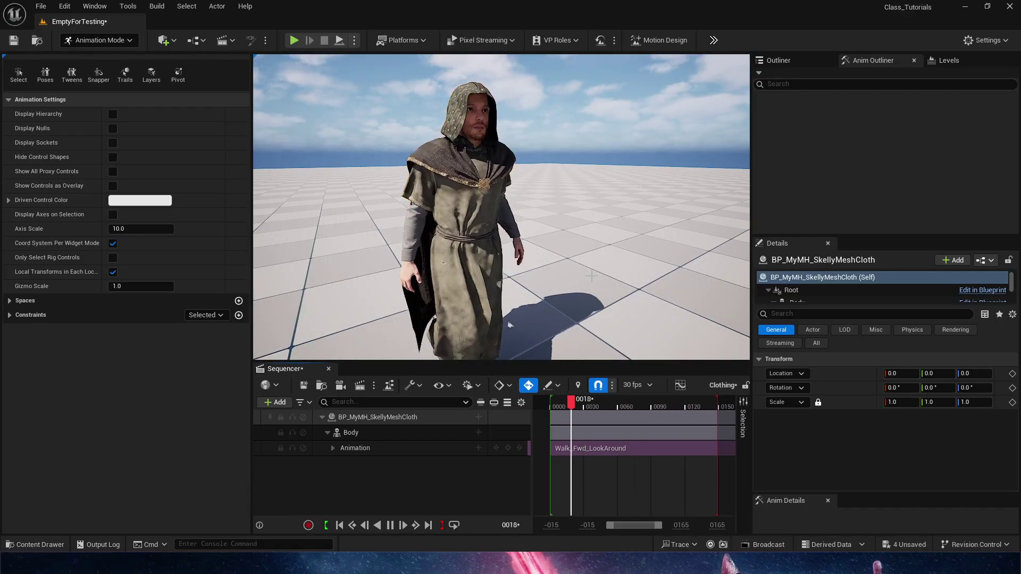
right_drag(591, 276, 515, 263)
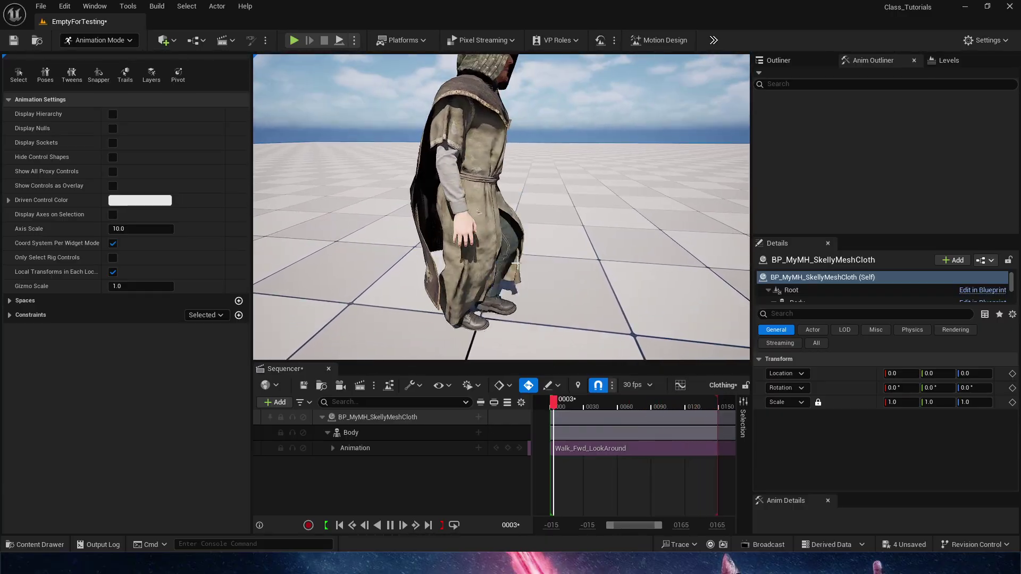
- Simulate the level and examine the cloak's motion from behind and from the side while the walk animation plays
click(339, 40)
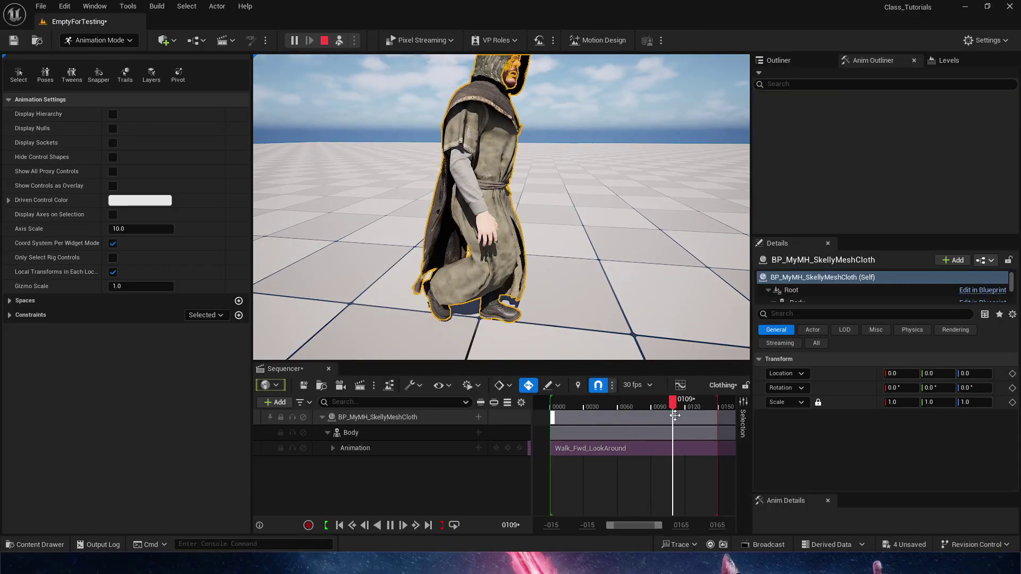
right_drag(514, 255, 628, 276)
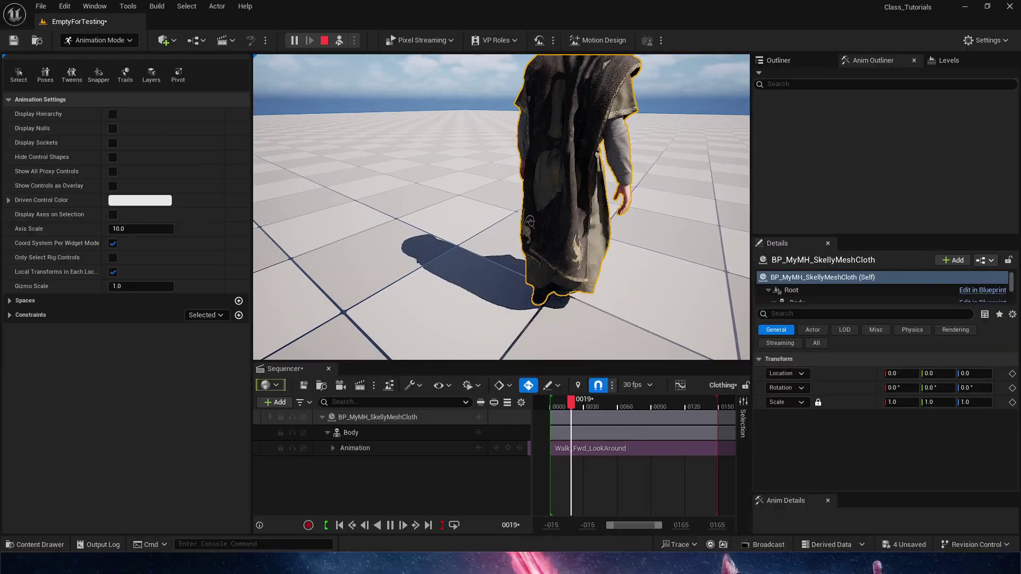
right_drag(468, 261, 535, 272)
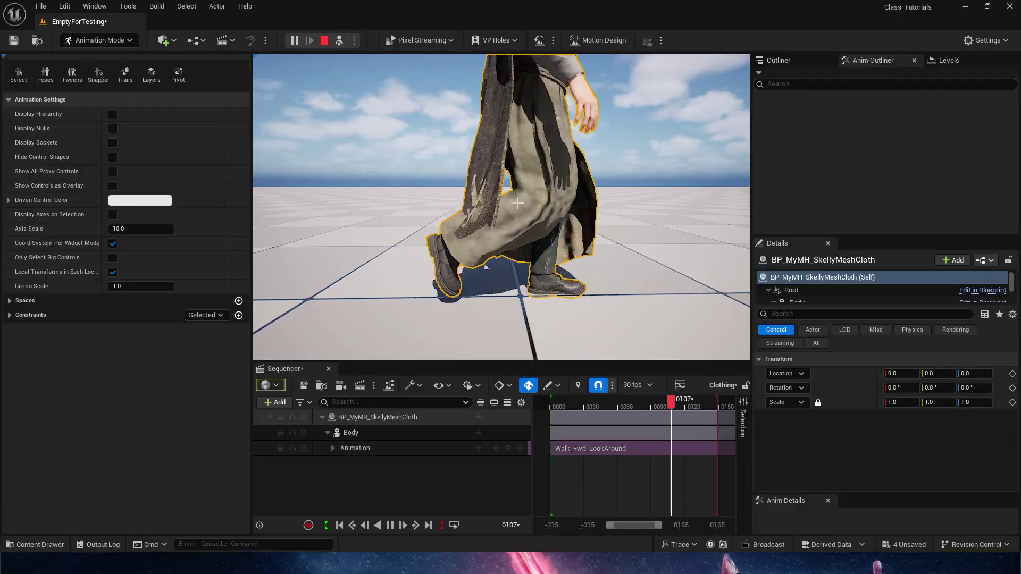
- Move the sequence to frame 138, examine the robe and cloak from the side, front and rear, and replay the walk before rewinding to frame 0
drag(676, 403, 707, 404)
mouse_move(502, 207)
right_down()
mouse_move(526, 205)
mouse_move(564, 176)
mouse_move(500, 212)
right_up()
right_drag(576, 235, 558, 238)
scroll(558, 239, up, 2)
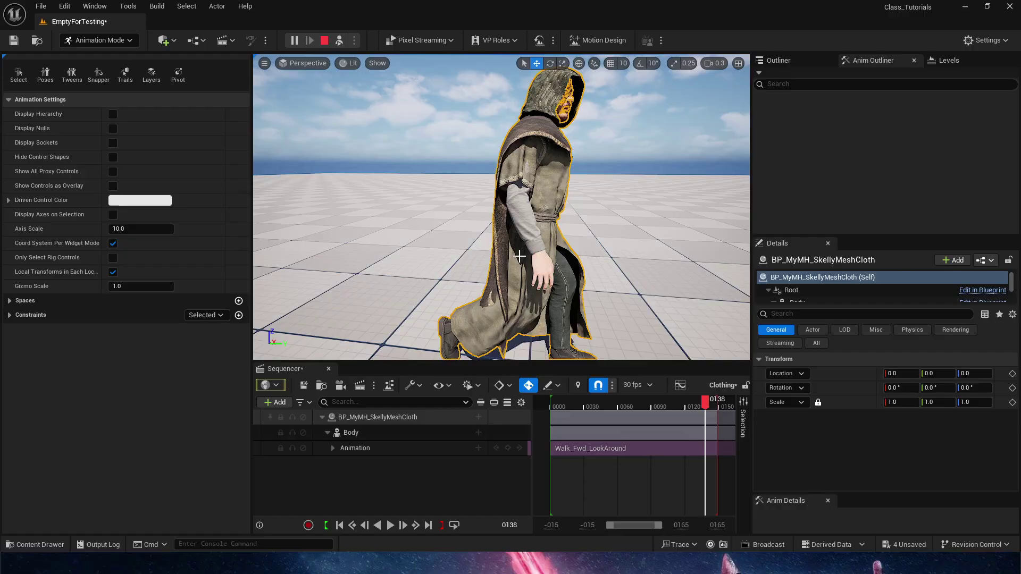
right_drag(584, 293, 583, 292)
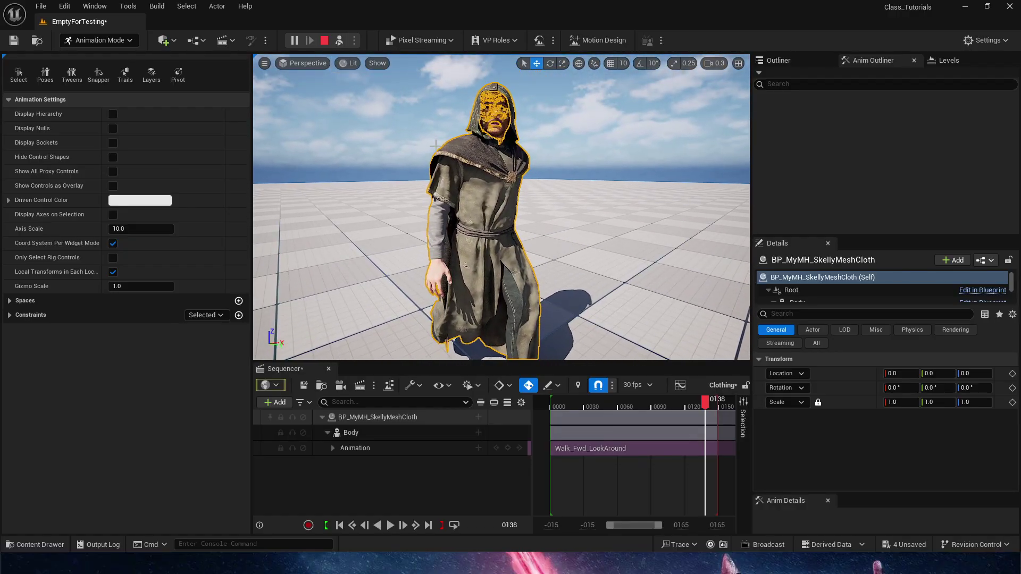
right_drag(620, 334, 621, 334)
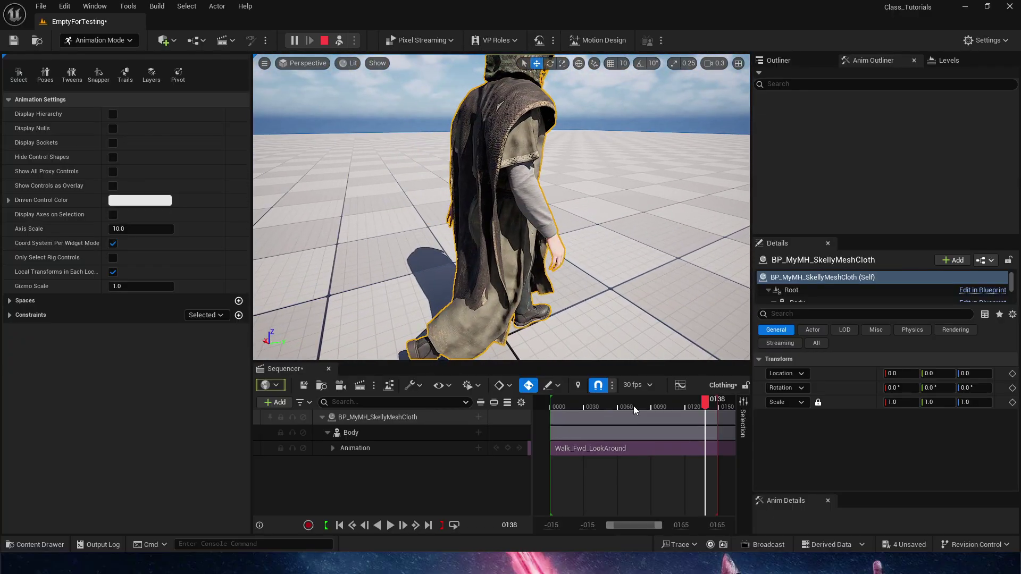
key(space)
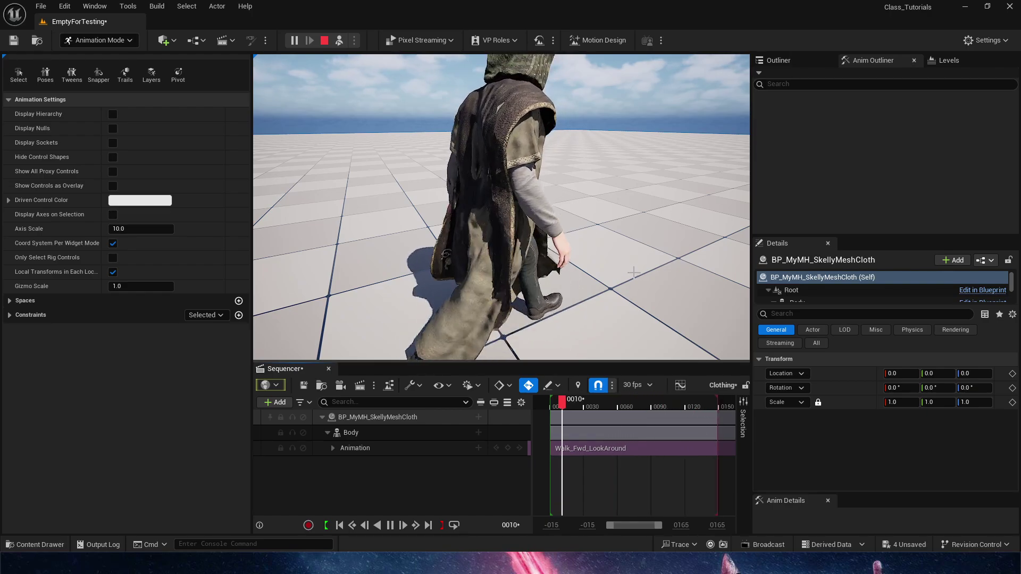
drag(651, 407, 538, 404)
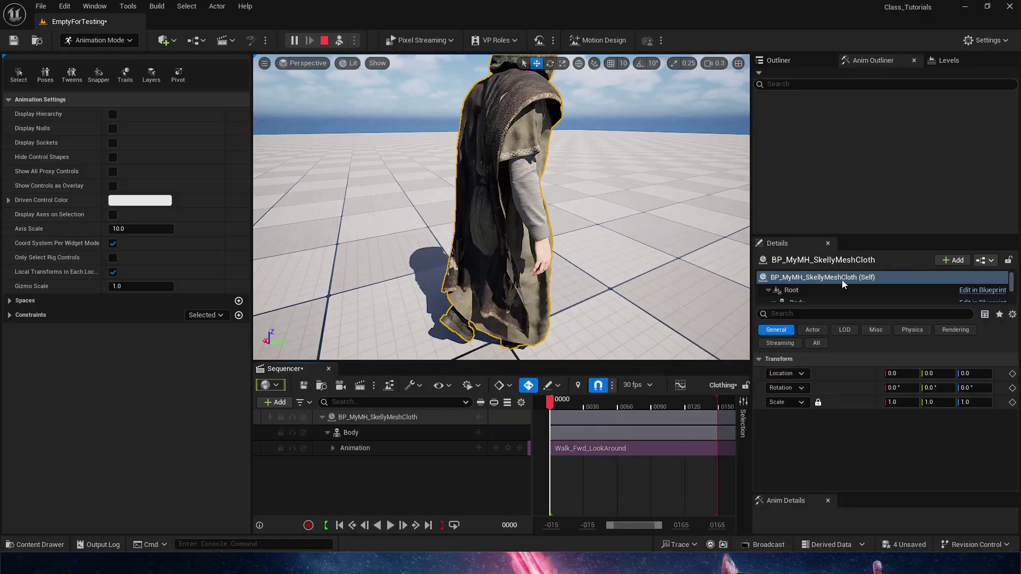
- Turn off the Robe_2 component's Visible property and replay the walk animation from frame 0 to watch the cloak without the robe
scroll(803, 298, down, 1)
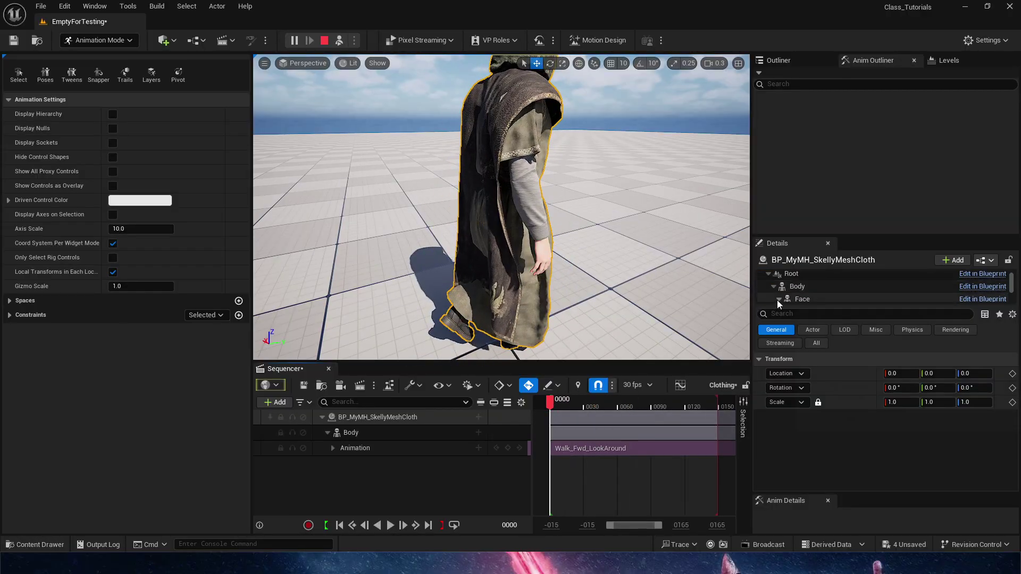
scroll(824, 298, down, 2)
scroll(836, 292, down, 1)
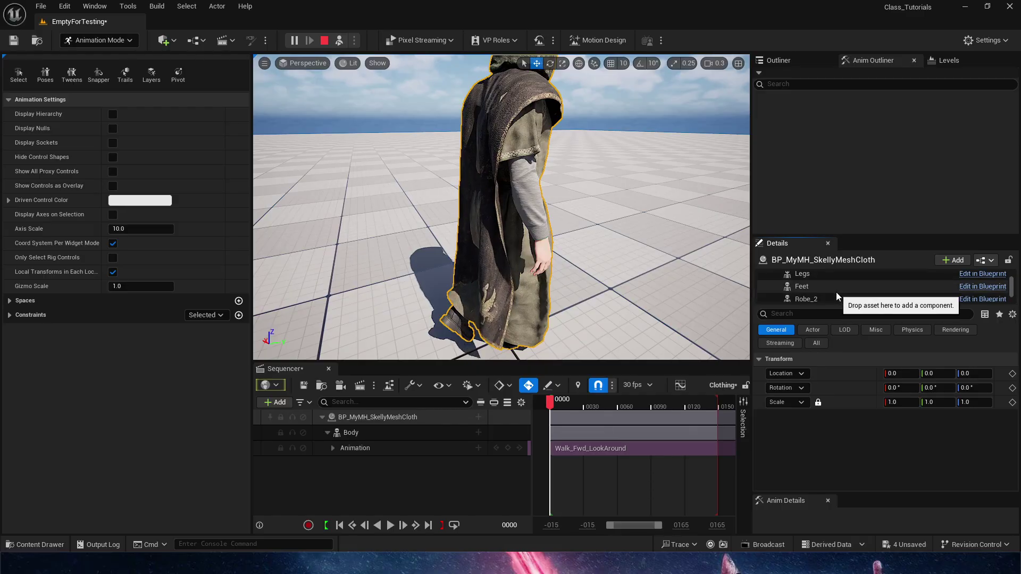
click(838, 299)
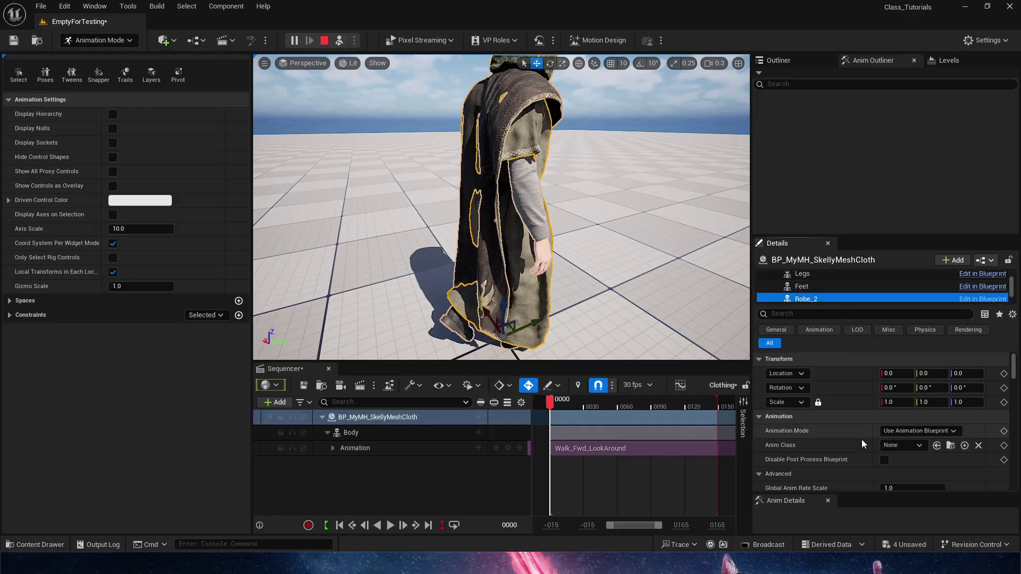
click(803, 312)
text(vis)
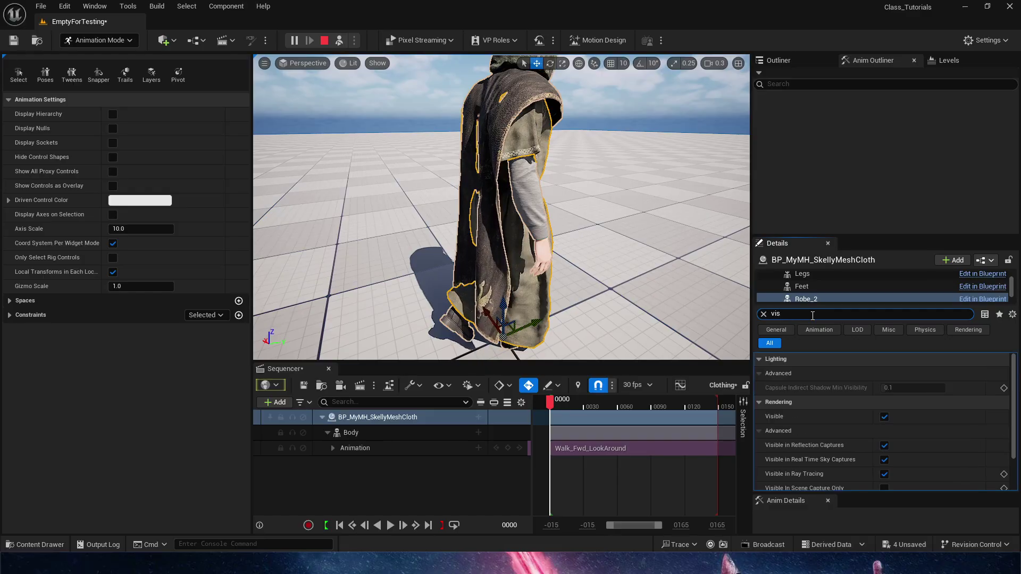
click(884, 417)
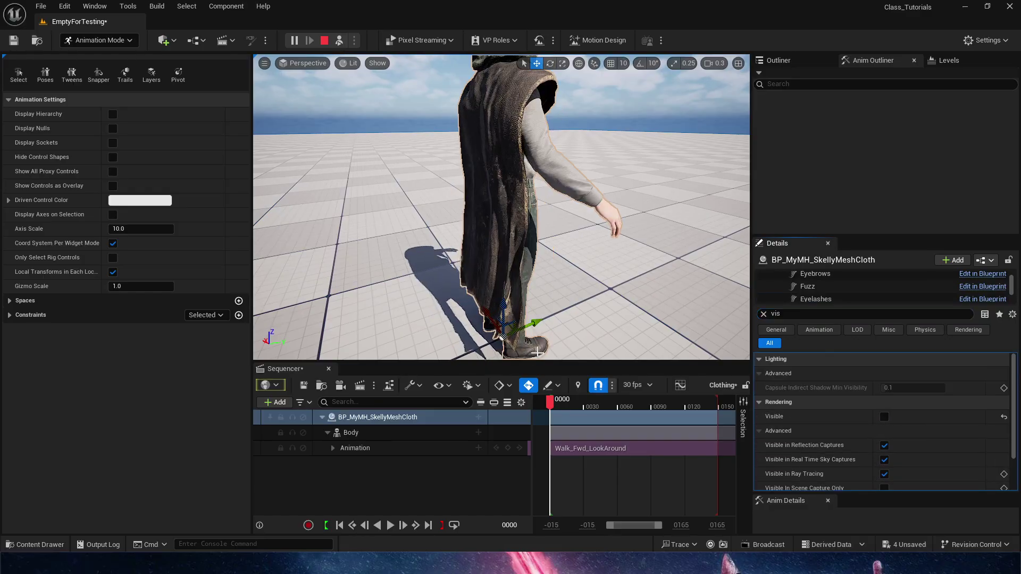
drag(553, 407, 508, 404)
key(space)
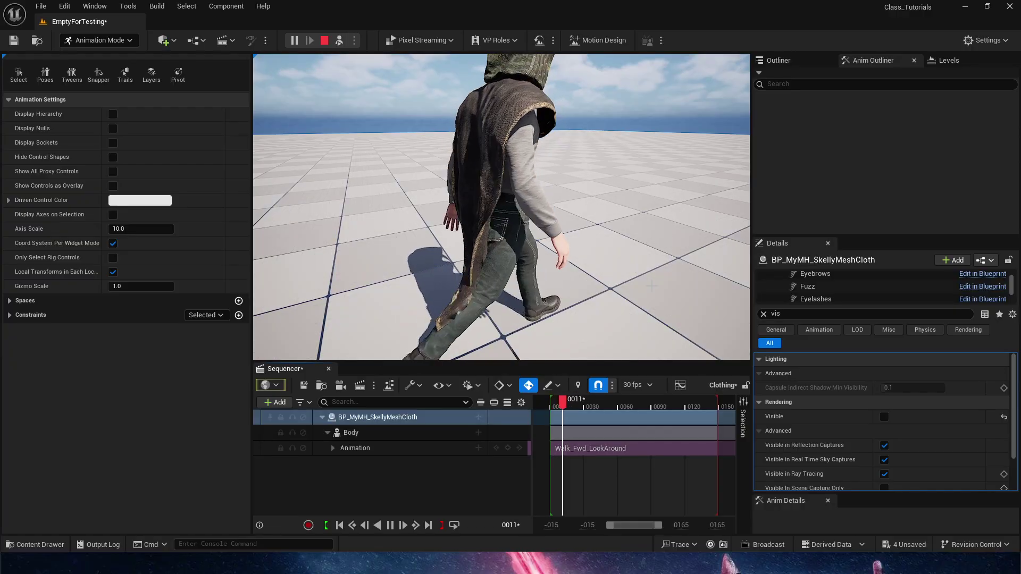